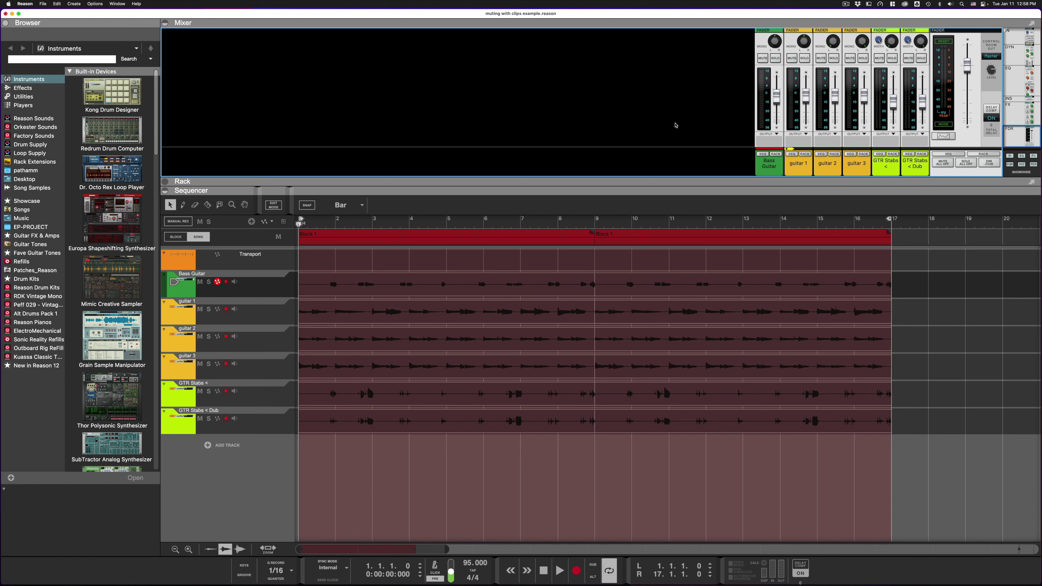
# - Listen to the song, then mute the bars 1–9 clips of Bass Guitar, guitar 2 and GTR Stabs <
pyautogui.press('space')
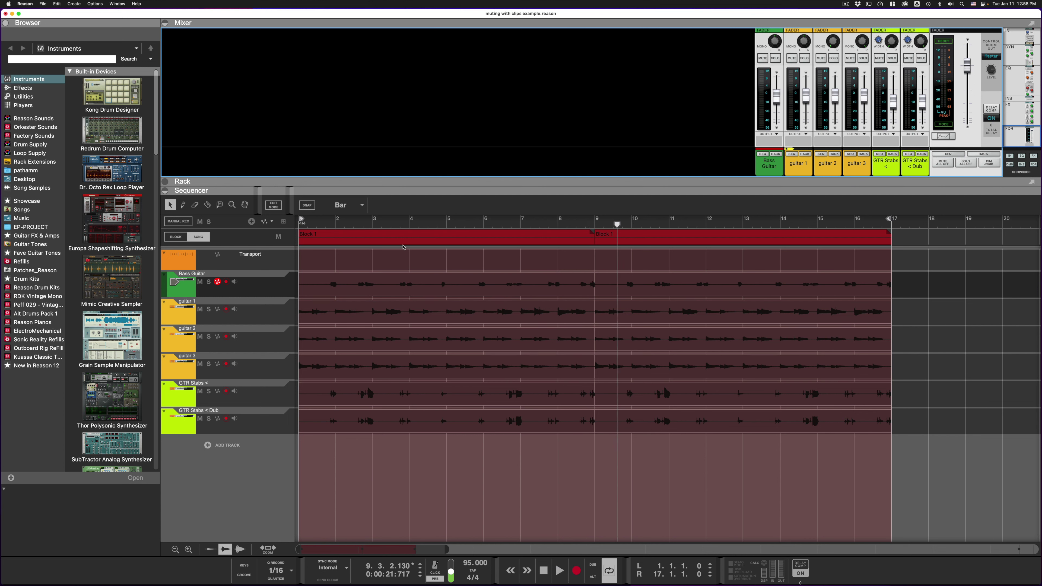
pyautogui.press('Return')
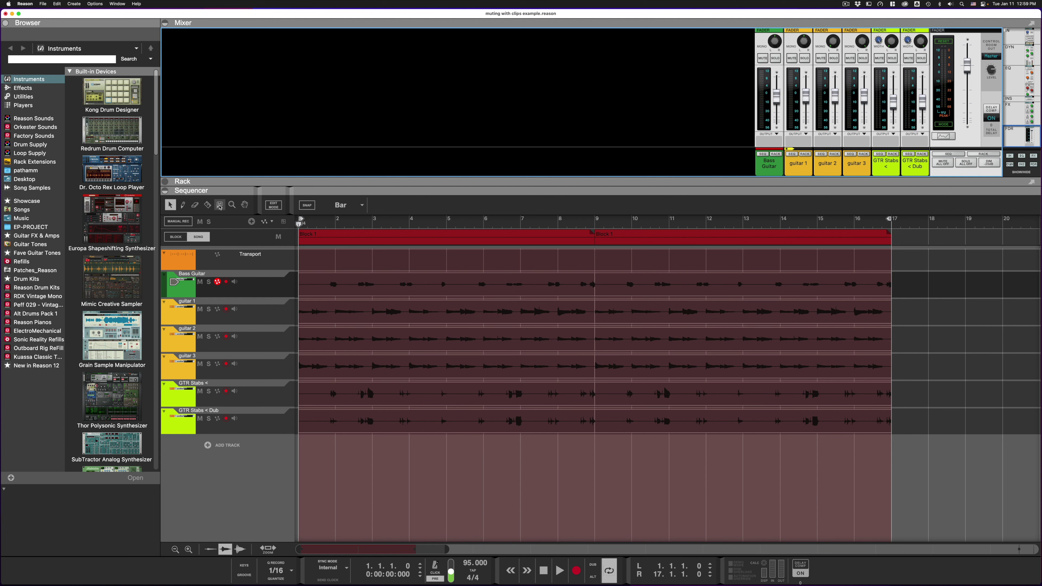
pyautogui.click(220, 206)
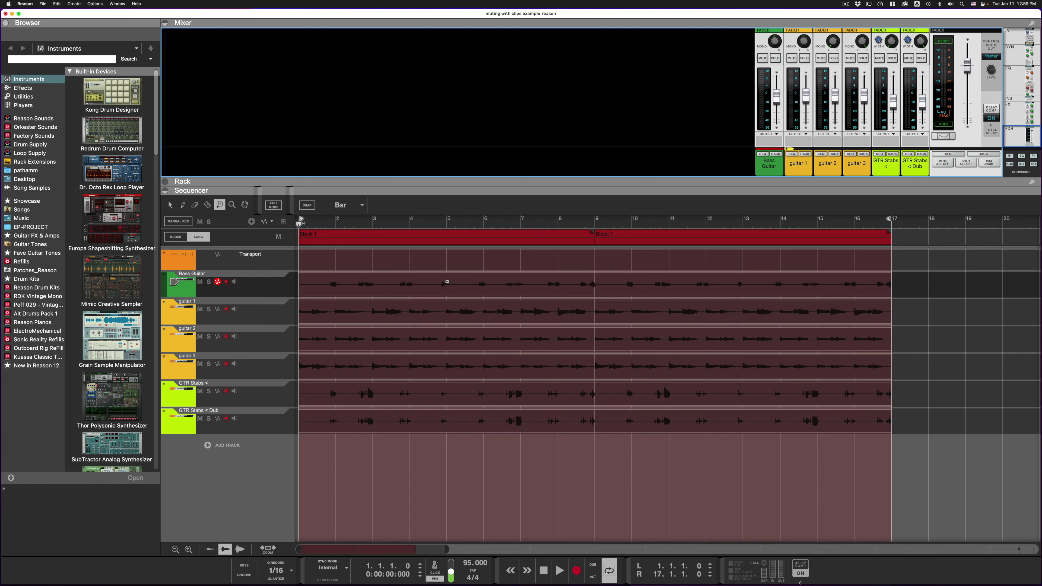
pyautogui.click(447, 282)
pyautogui.click(444, 338)
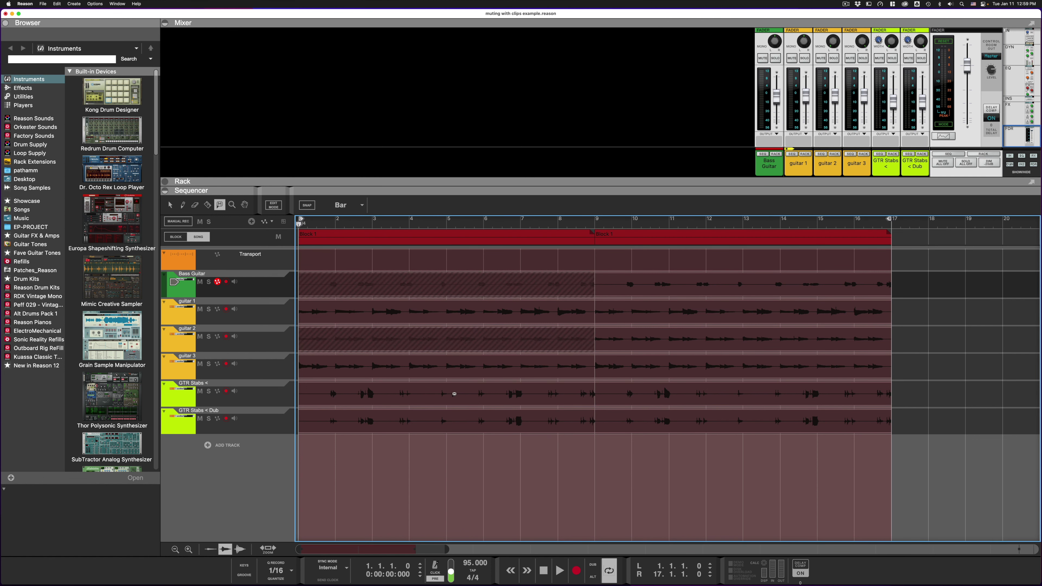
pyautogui.click(455, 394)
# - Play the song to hear the muted clips, then unmute those clips again
pyautogui.press('space')
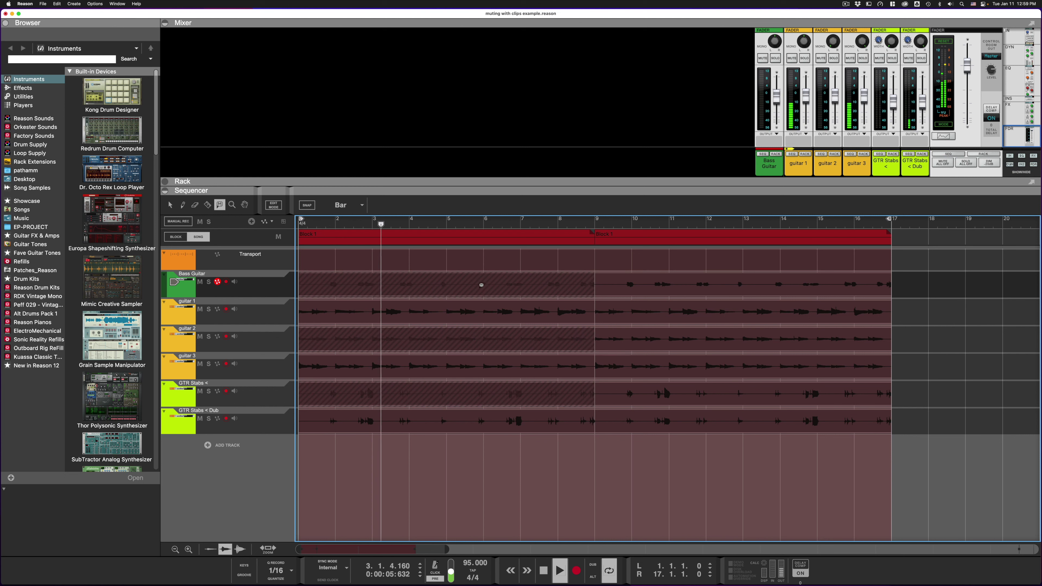
pyautogui.click(480, 285)
pyautogui.click(477, 339)
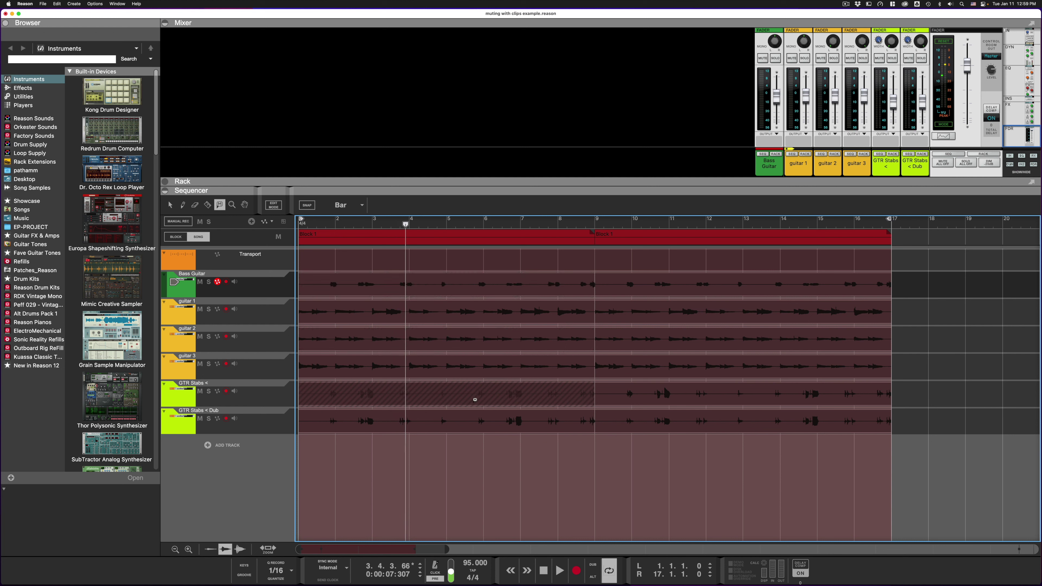
pyautogui.click(474, 398)
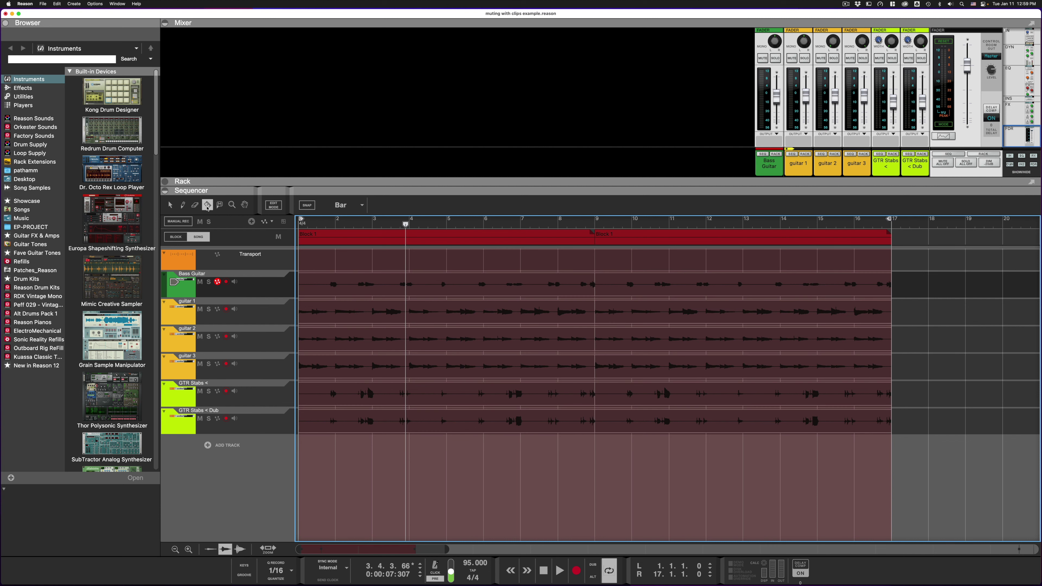
# - Split the song block at bar 3 and mute the first Bass Guitar, GTR Stabs < and GTR Stabs < Dub clips
pyautogui.click(208, 205)
pyautogui.click(375, 239)
pyautogui.click(220, 207)
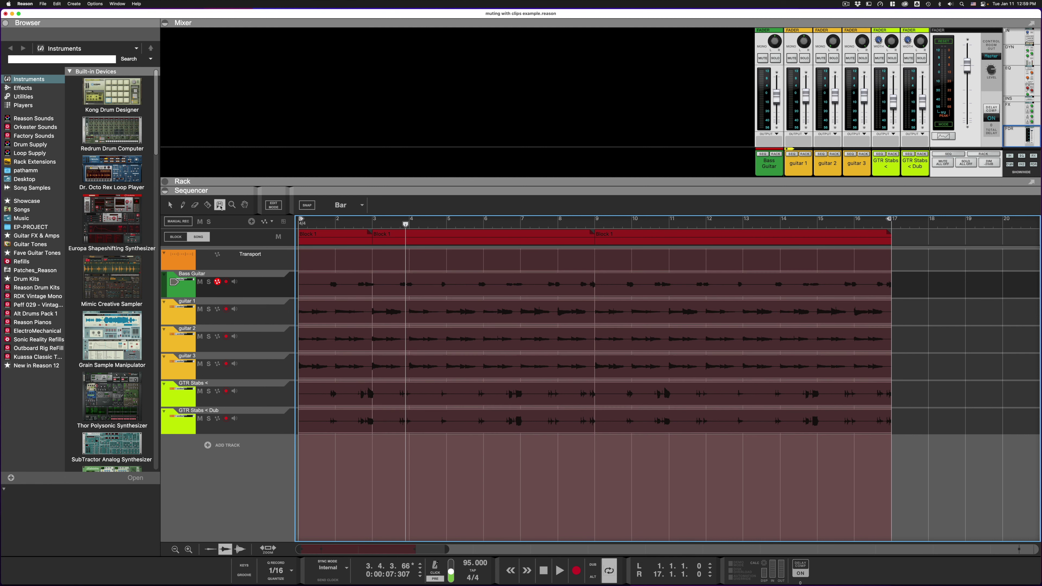
pyautogui.click(341, 286)
pyautogui.click(351, 395)
pyautogui.click(358, 423)
# - Play the song from the start, then undo the GTR Stabs clip mutes
pyautogui.press('KP_0')
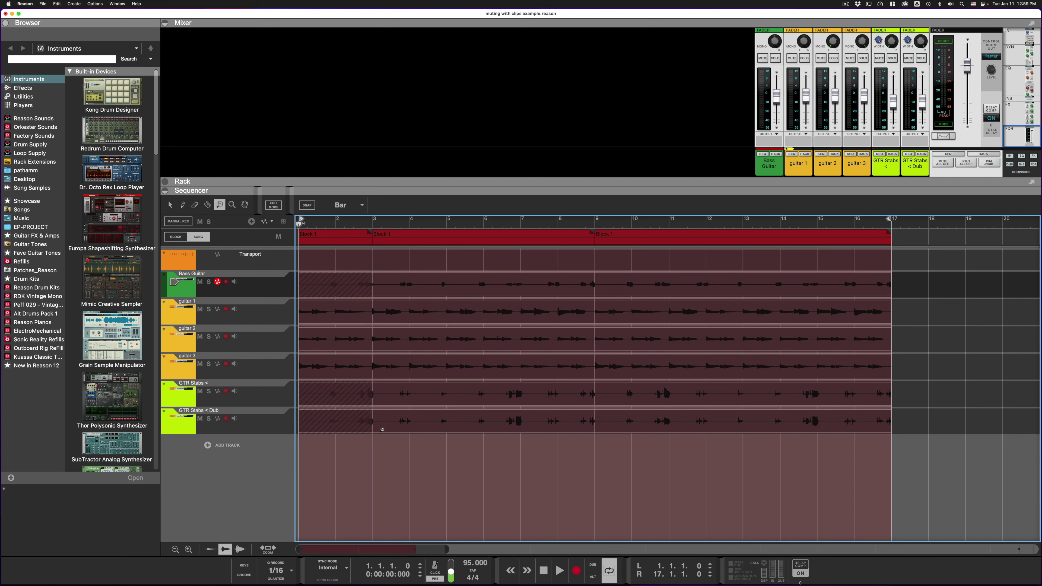
pyautogui.press('KP_Enter')
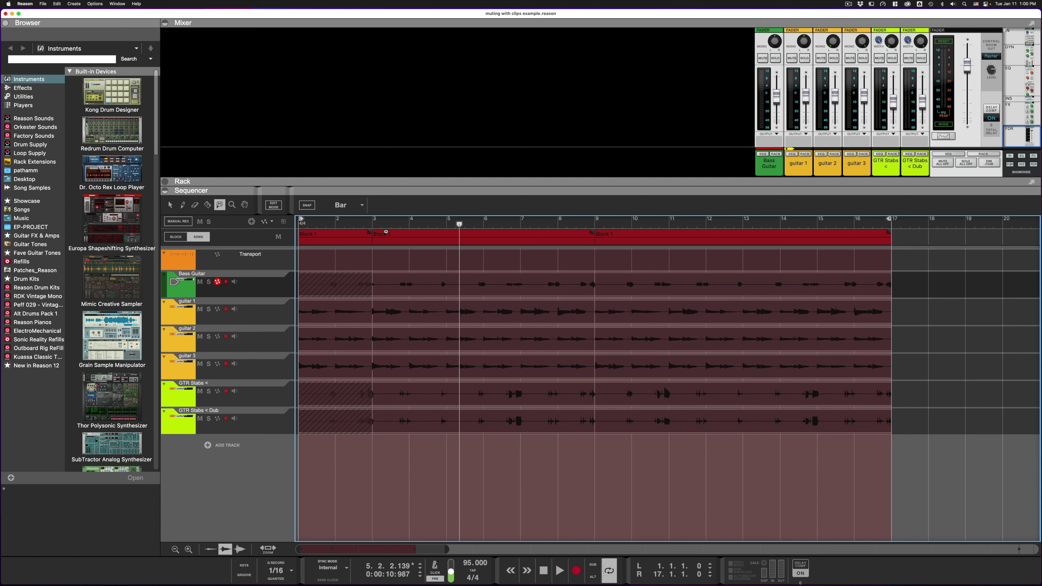
pyautogui.press('super+z')
pyautogui.press('super+z')
pyautogui.press('super+z')
pyautogui.press('super+z')
pyautogui.press('super+z')
# - Undo the Bass Guitar mute and bar-3 split, then create a Bass Guitar Mute On/Off automation lane
pyautogui.press('q')
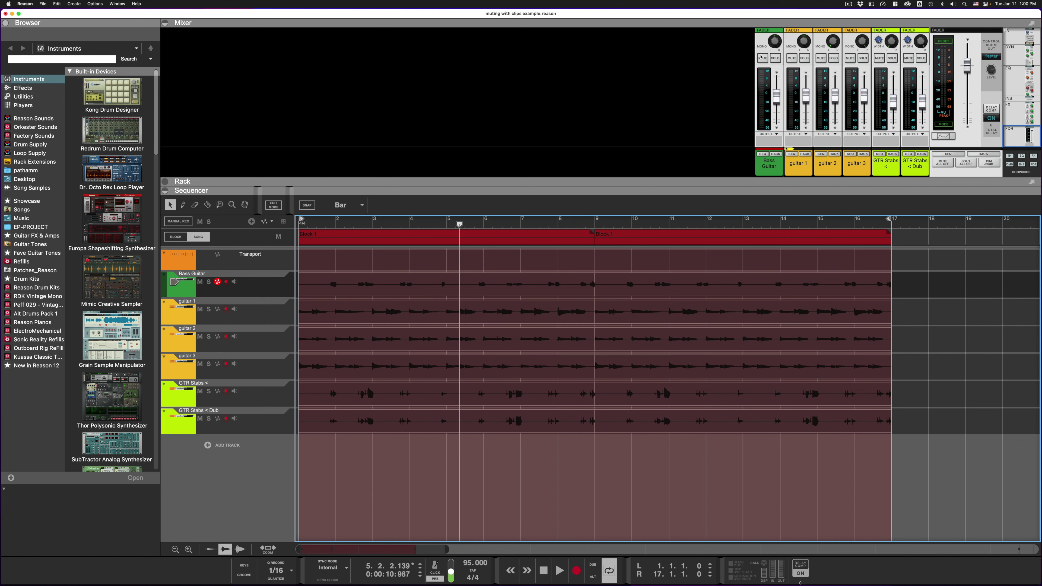
pyautogui.rightClick(762, 59)
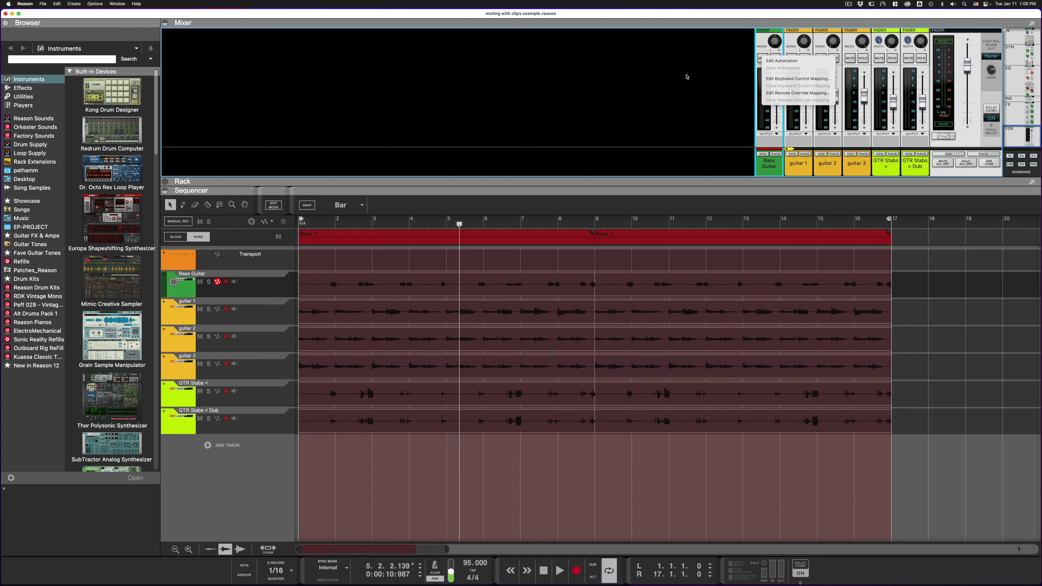
pyautogui.click(686, 77)
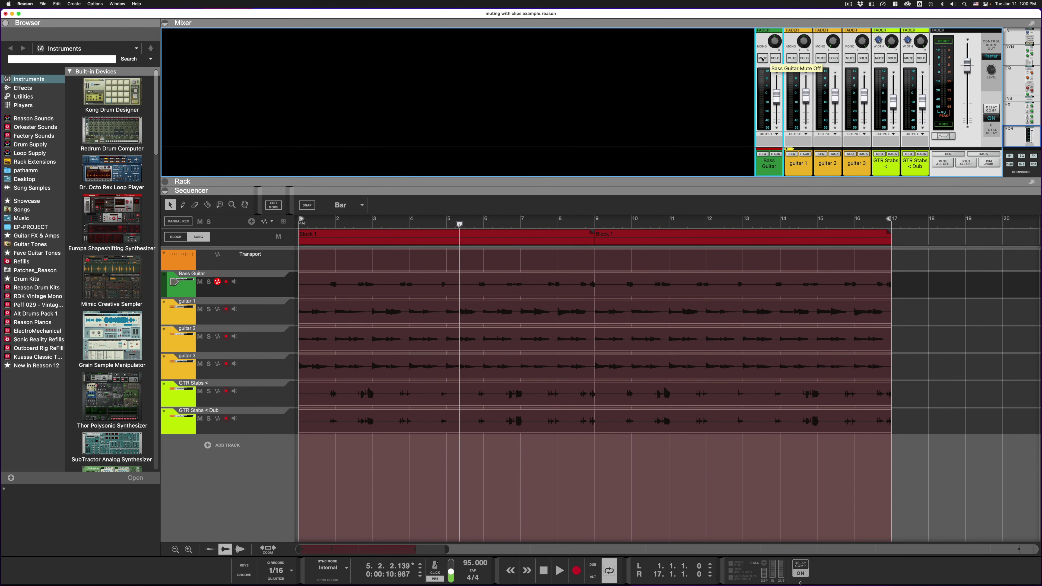
pyautogui.keyDown('alt'); pyautogui.click(762, 59); pyautogui.keyUp('alt')
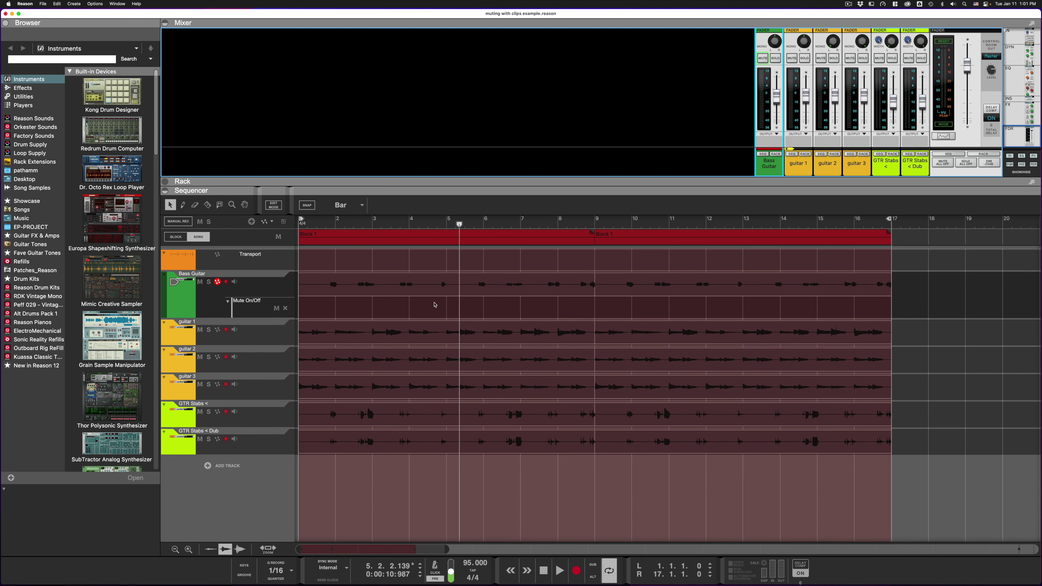
# - Draw a Mute On/Off automation clip from bar 1 to bar 9 and select it
pyautogui.click(183, 205)
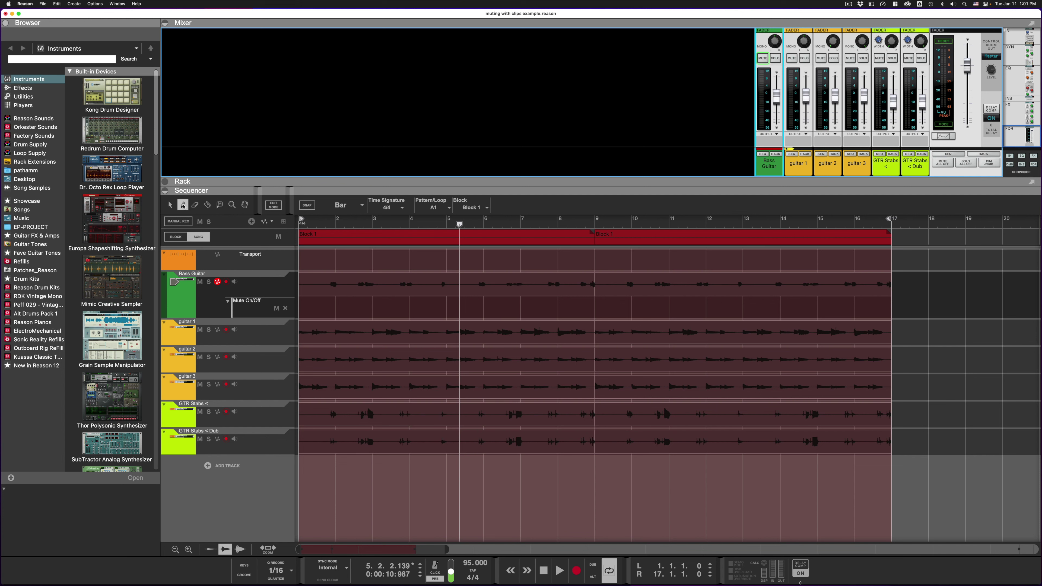
pyautogui.moveTo(300, 304); pyautogui.dragTo(596, 312)
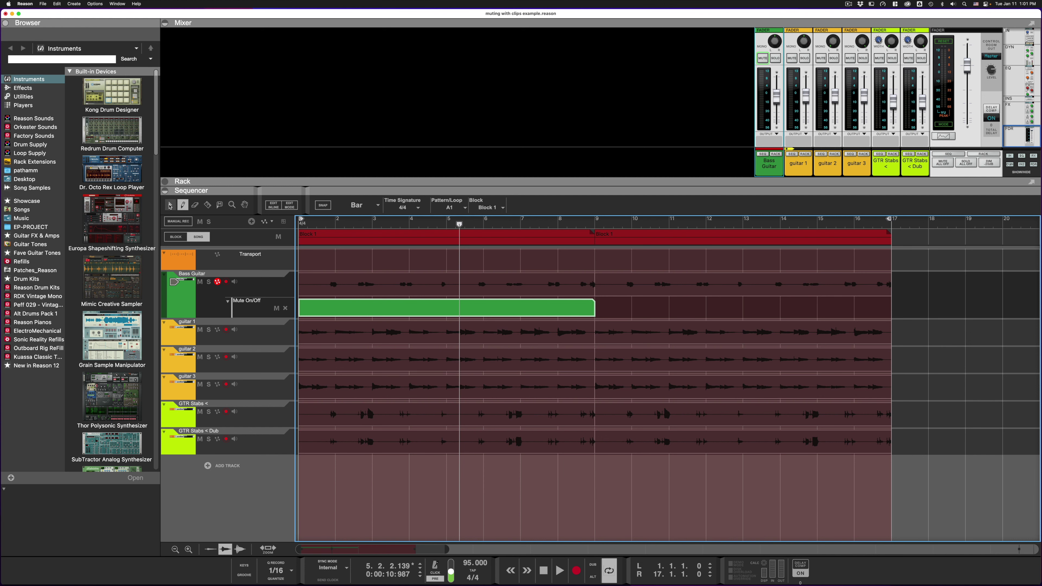
pyautogui.click(169, 207)
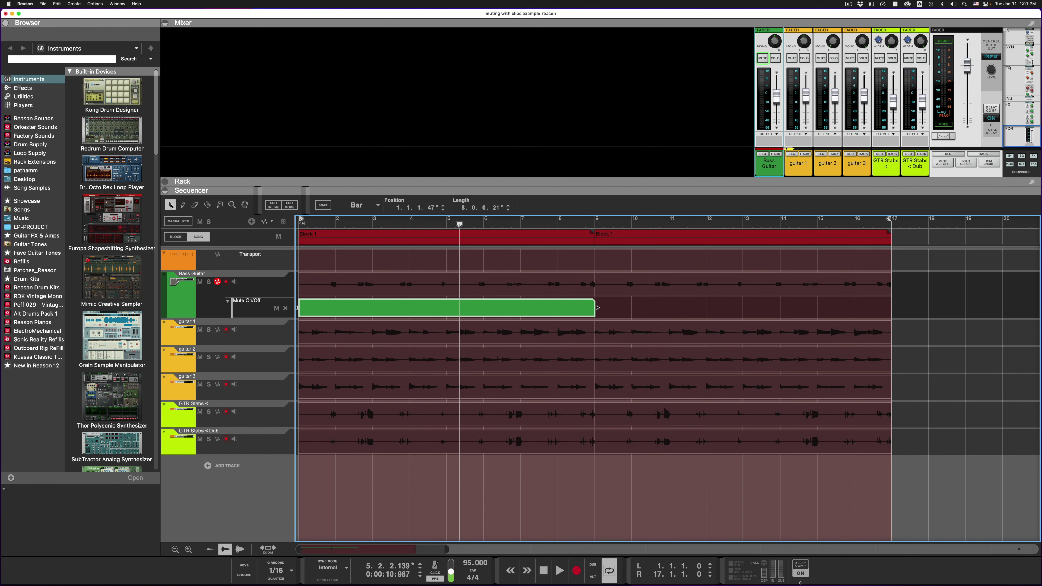
pyautogui.click(338, 310)
# - Set the mute clip's value to 1 across its length, then close the clip editor
pyautogui.doubleClick(335, 309)
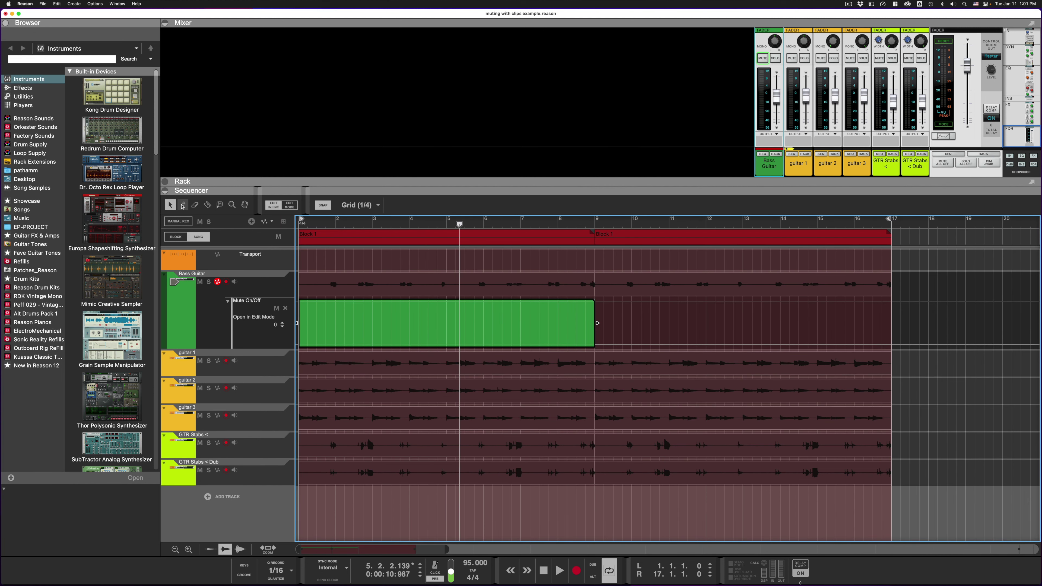
pyautogui.click(183, 206)
pyautogui.click(300, 301)
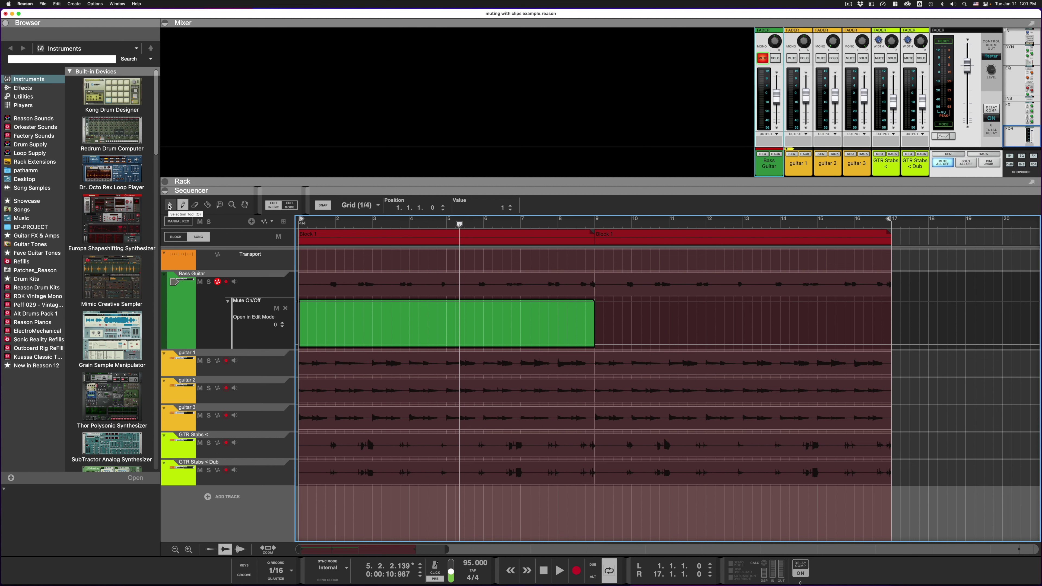
pyautogui.click(169, 205)
pyautogui.click(627, 317)
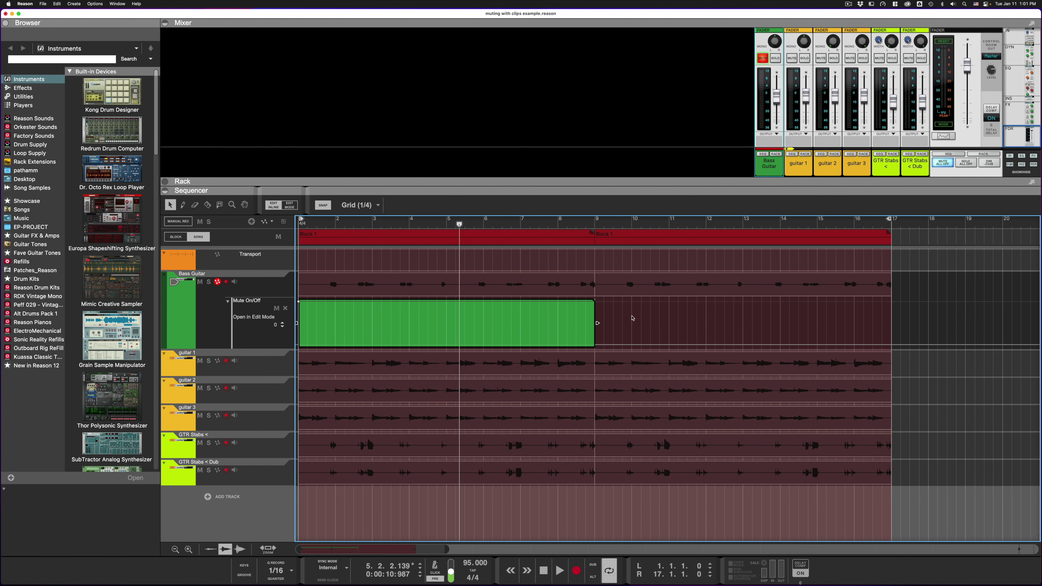
pyautogui.click(770, 289)
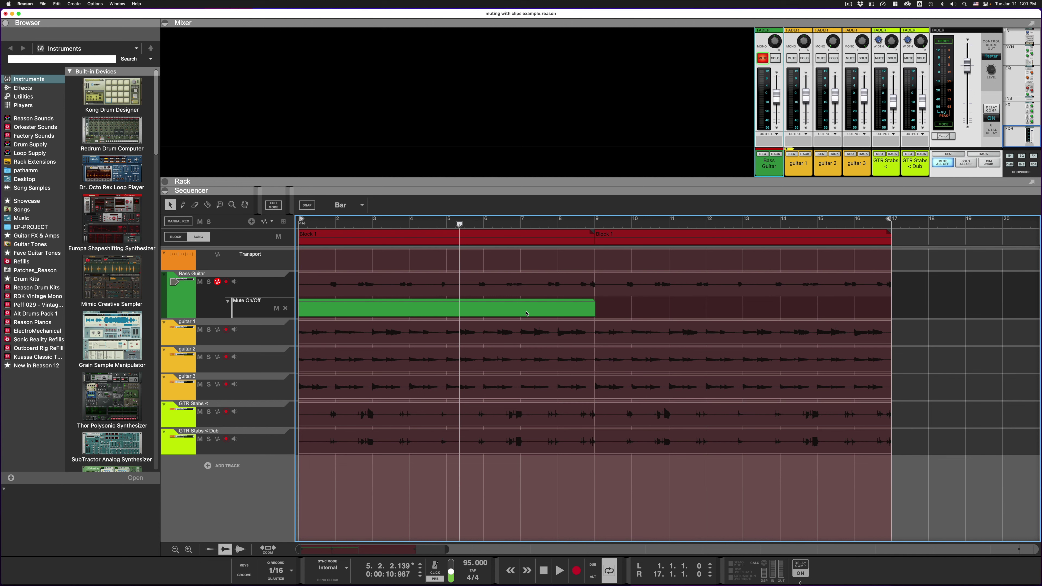
# - Play the song from the start to hear the muted bass, then stop
pyautogui.press('KP_0')
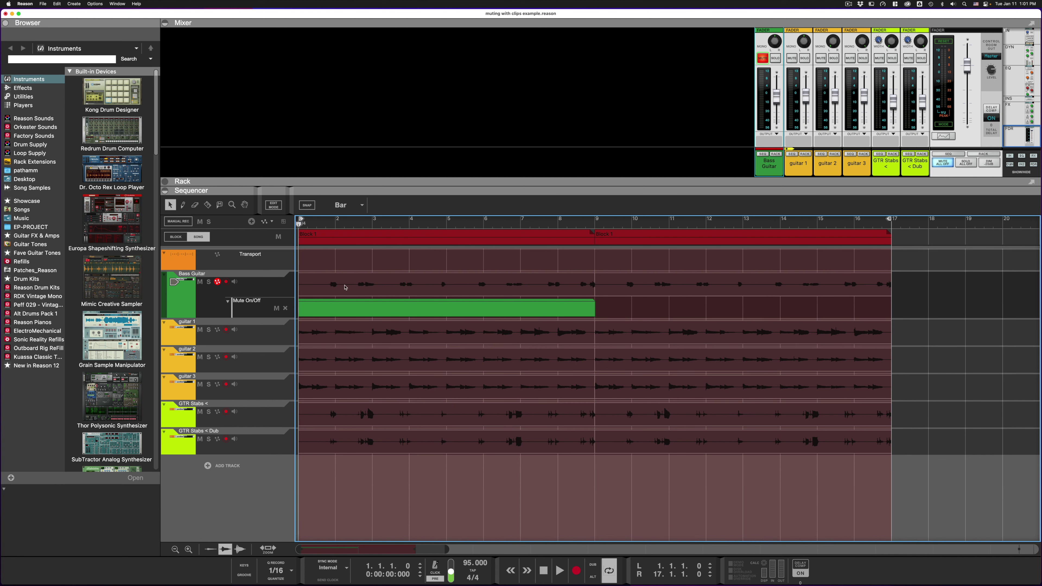
pyautogui.press('space')
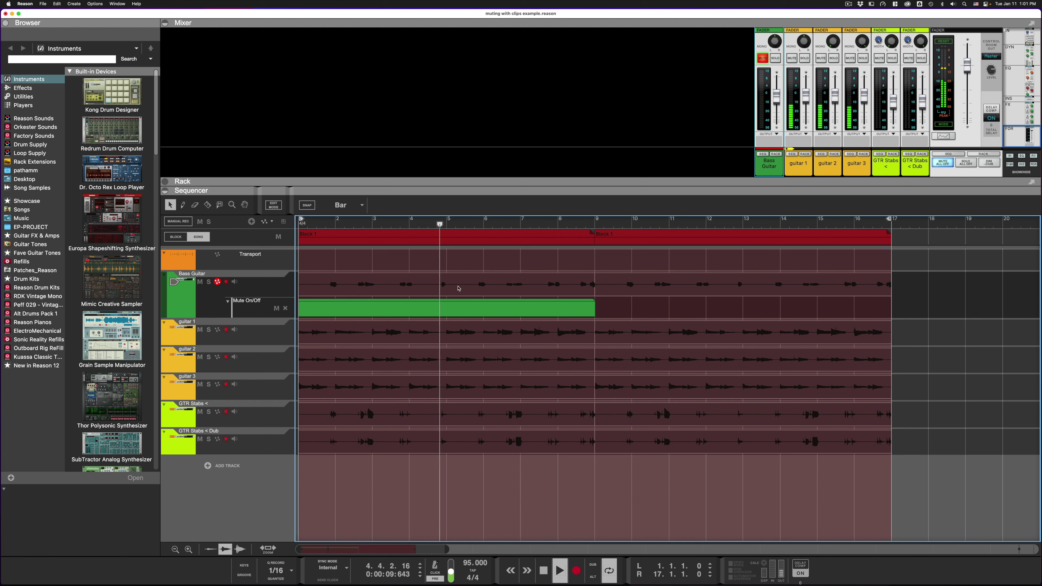
pyautogui.press('space')
# - Shorten the green mute clip to end near bar 5 and play from just before bar 5
pyautogui.click(586, 314)
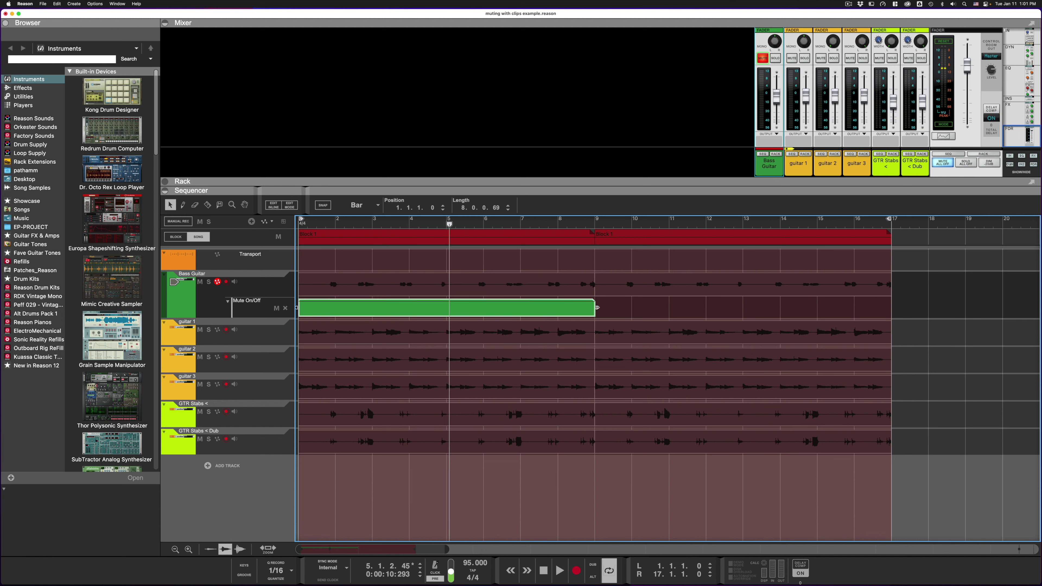
pyautogui.moveTo(596, 307); pyautogui.dragTo(468, 308)
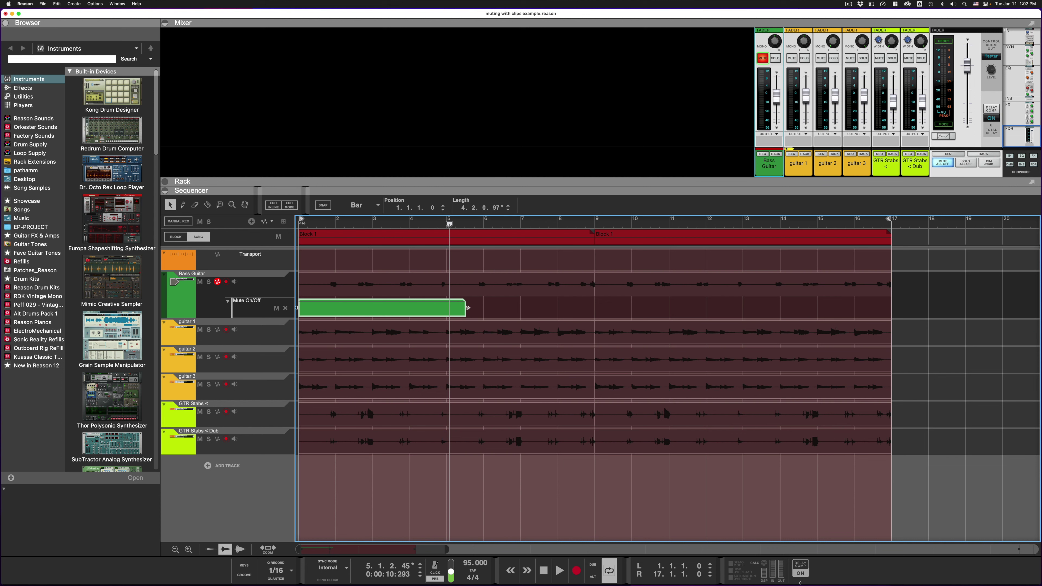
pyautogui.click(435, 223)
pyautogui.press('space')
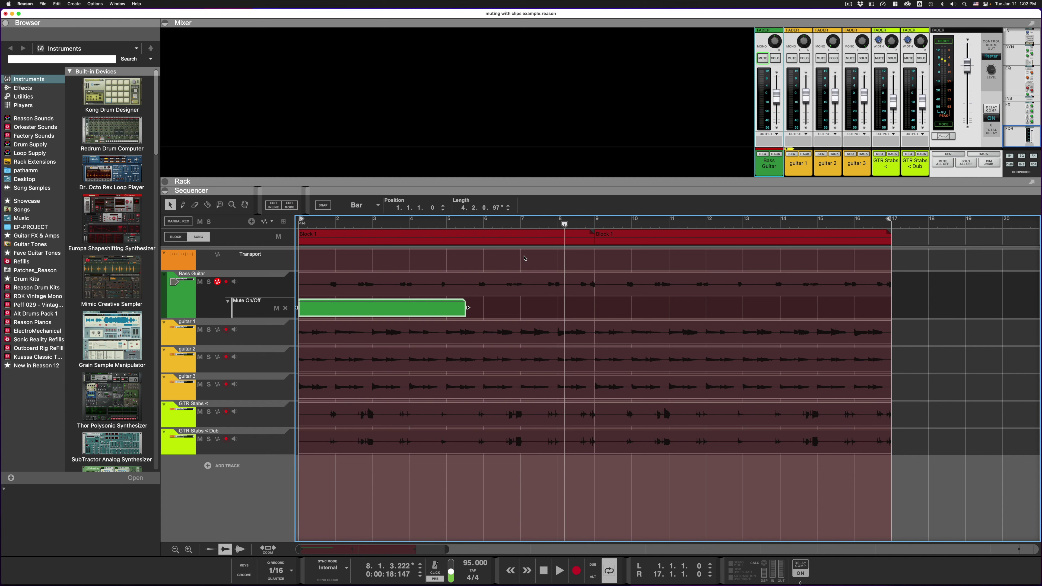
pyautogui.press('space')
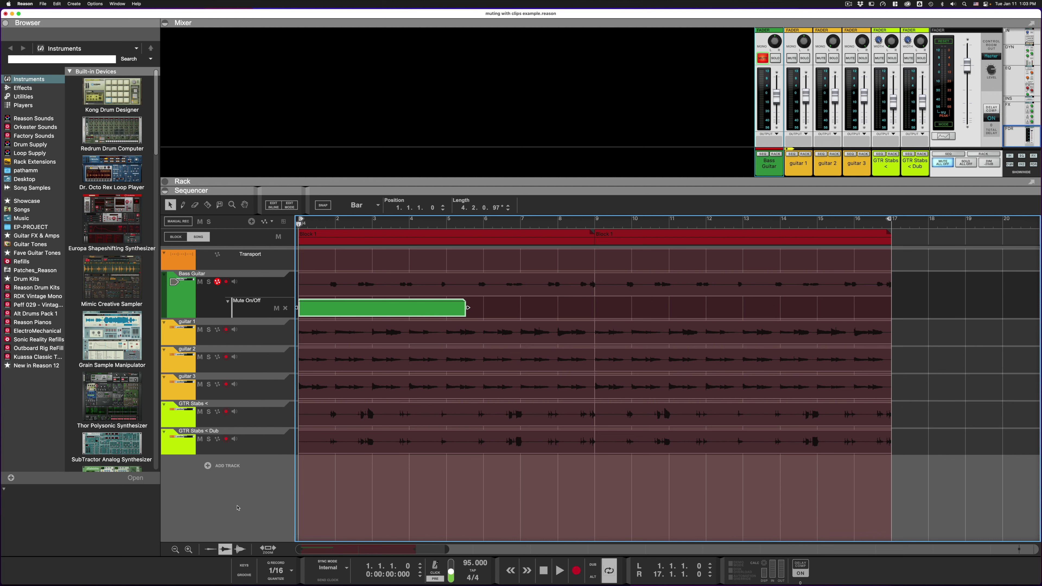
# - Delete the Mute On/Off automation lane and turn off the Bass Guitar channel mute
pyautogui.click(285, 308)
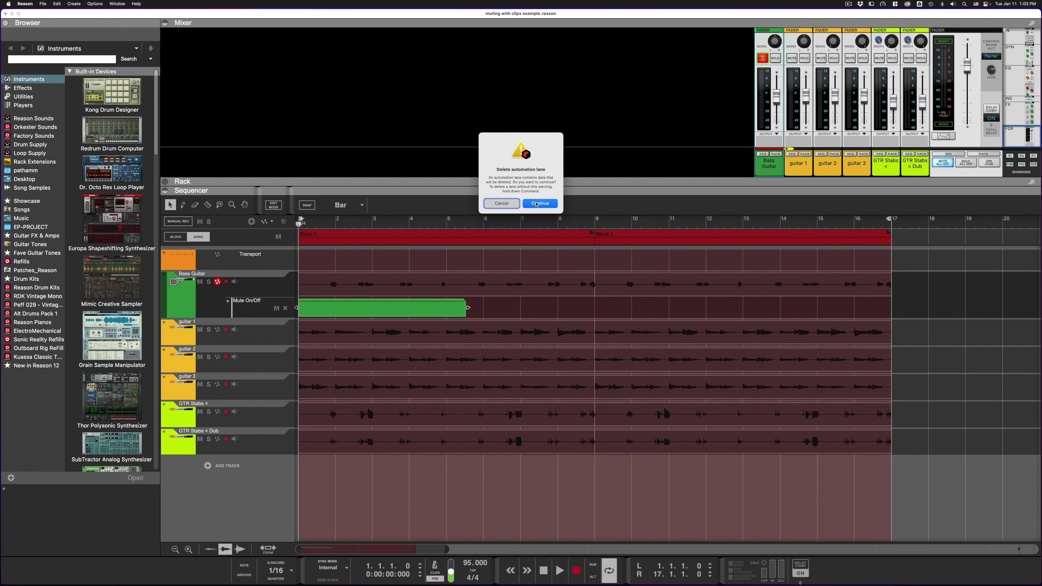
pyautogui.click(539, 203)
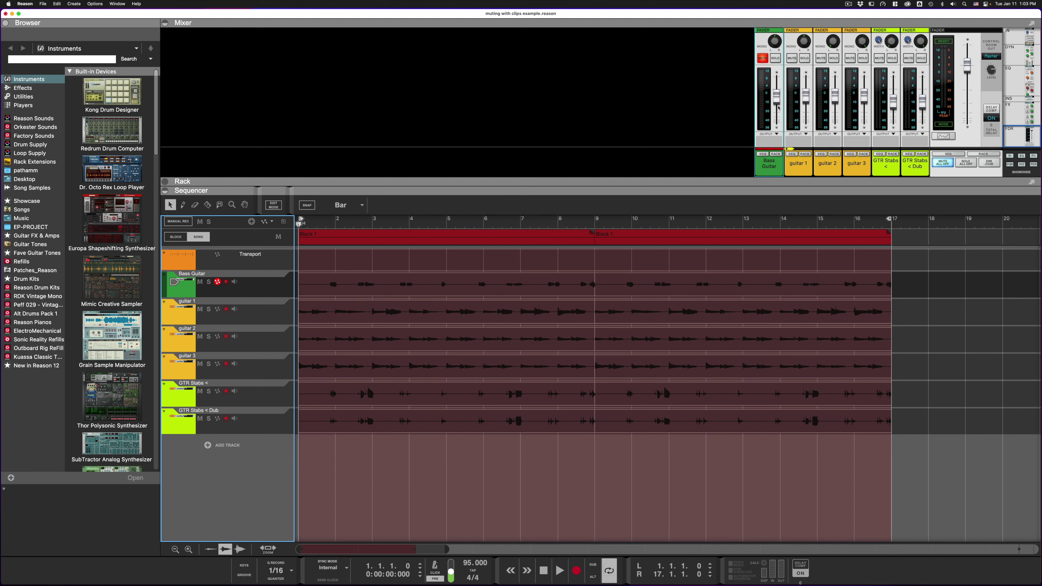
pyautogui.click(763, 59)
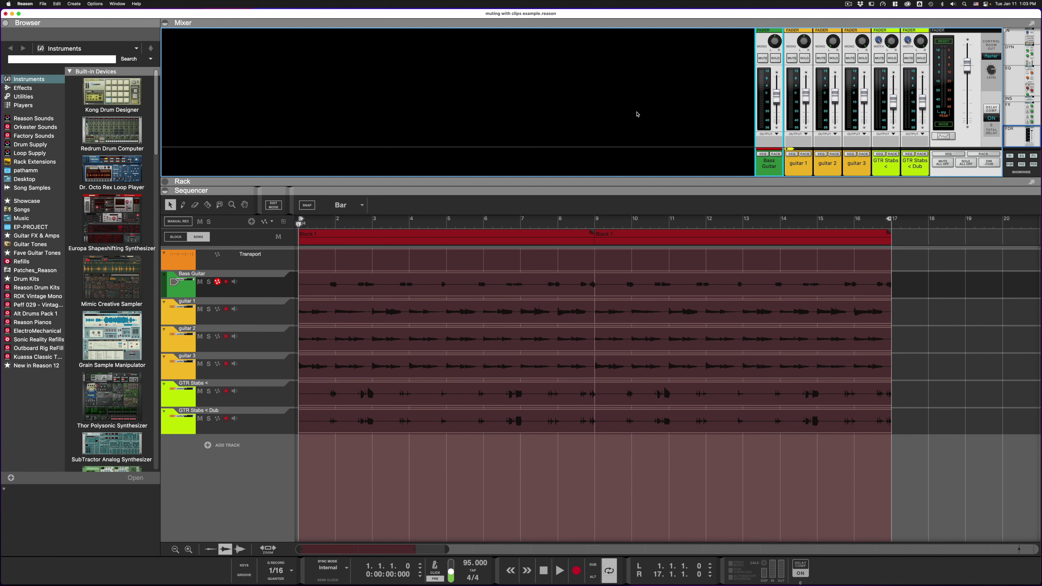
# - Play the song briefly, stop, and return the position to the start
pyautogui.press('space')
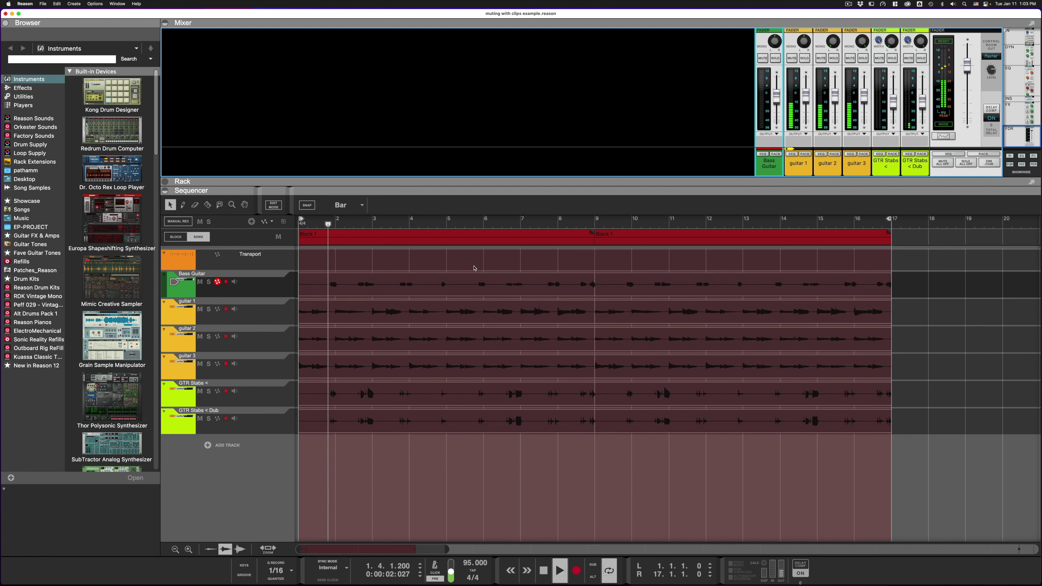
pyautogui.press('space')
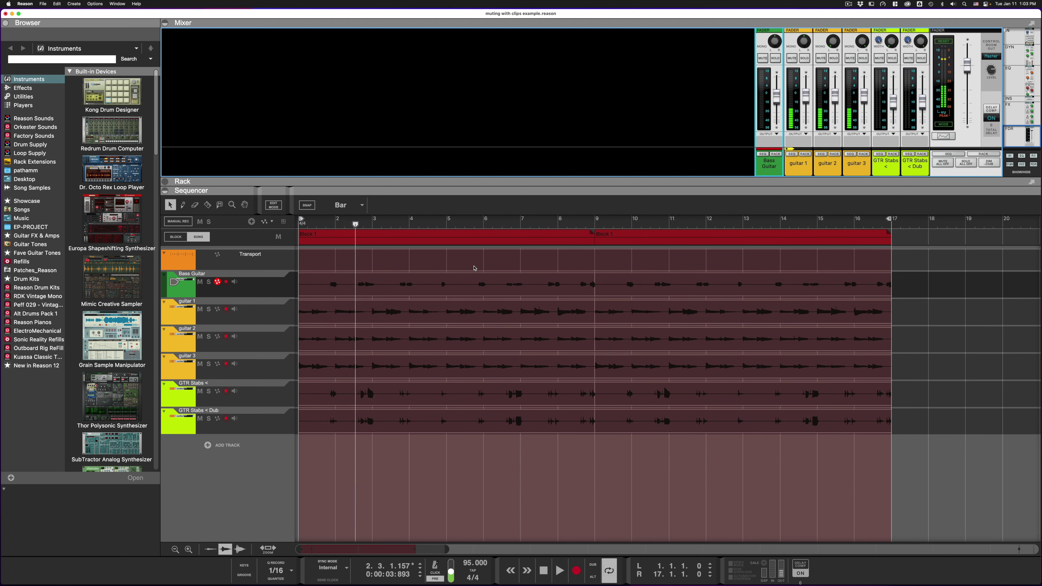
pyautogui.press('Home')
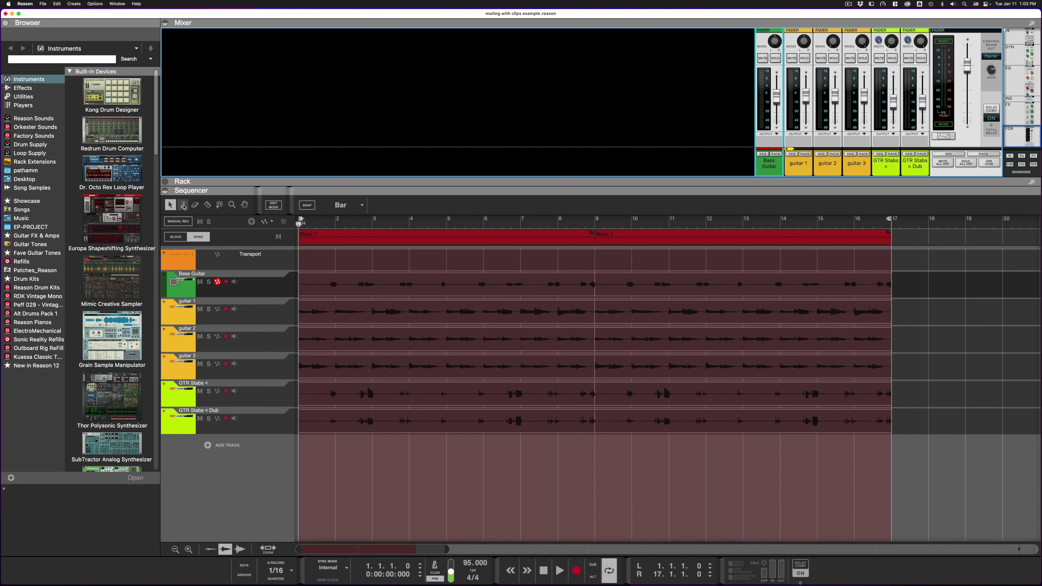
# - With Snap on, draw empty bar 1–5 clips on guitar 2 and guitar 3
pyautogui.click(183, 205)
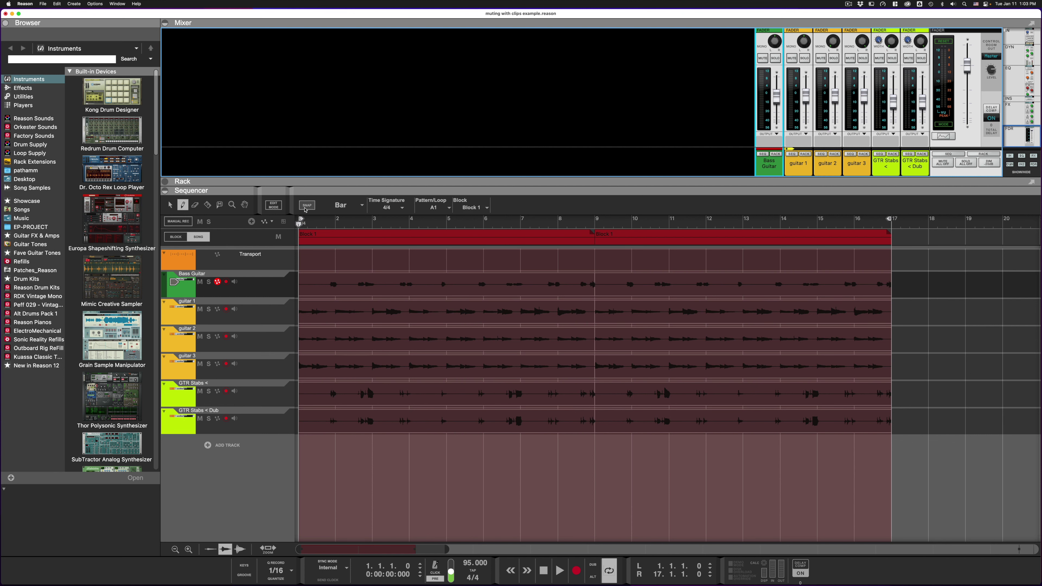
pyautogui.click(305, 207)
pyautogui.moveTo(301, 339); pyautogui.dragTo(444, 344)
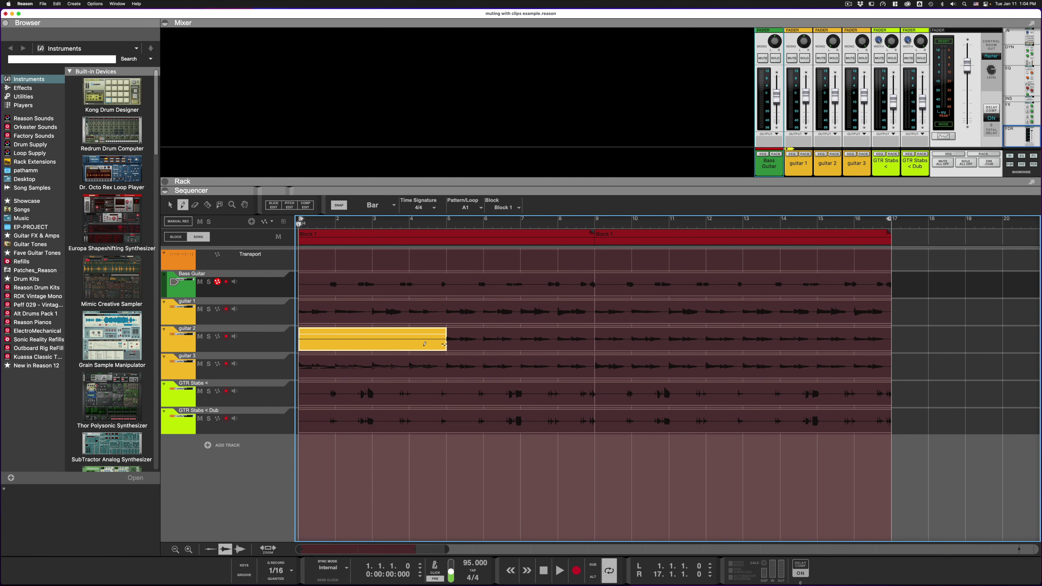
pyautogui.moveTo(300, 366); pyautogui.dragTo(445, 367)
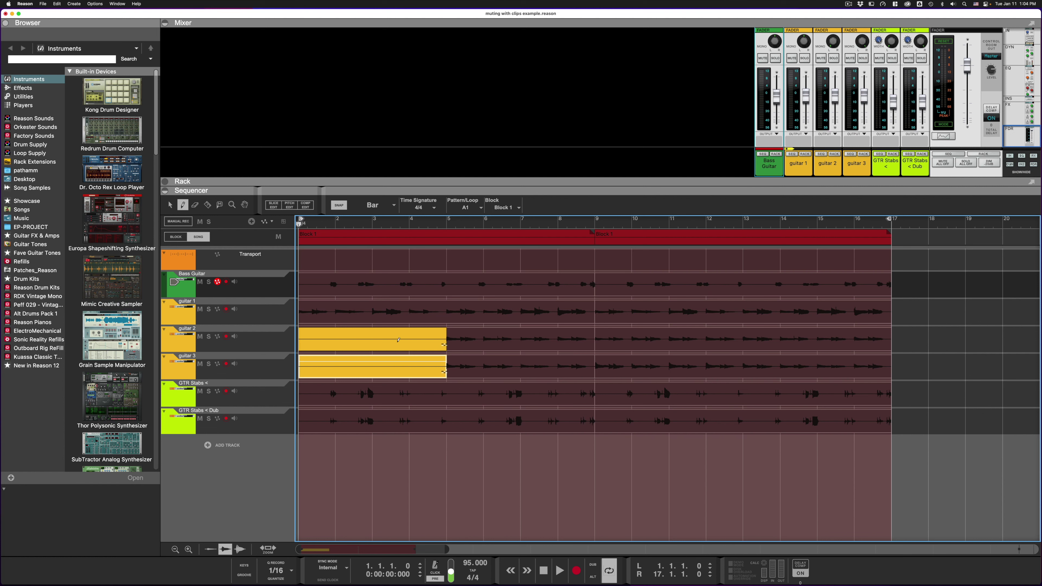
pyautogui.click(170, 205)
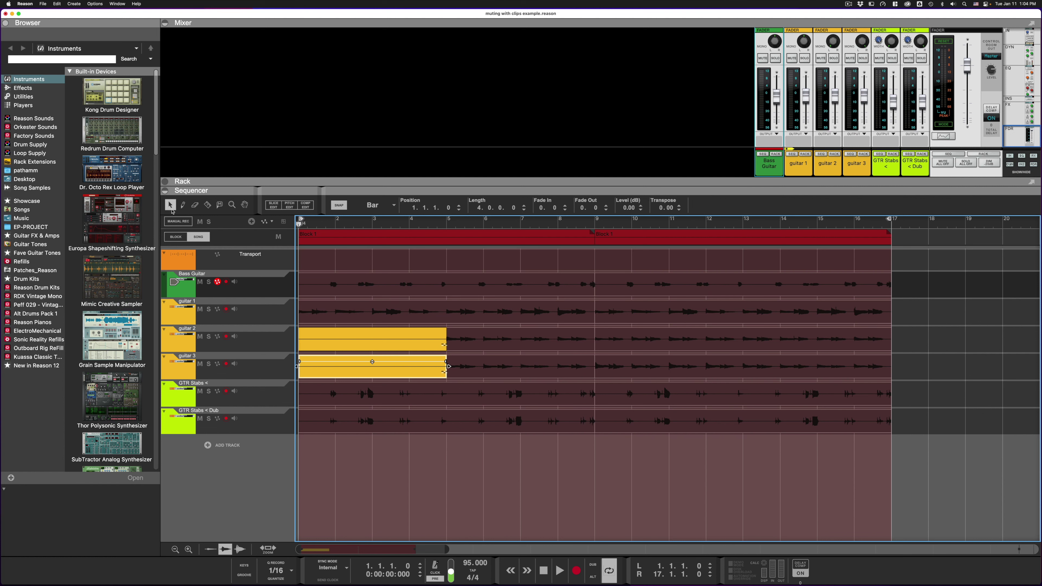
pyautogui.click(372, 347)
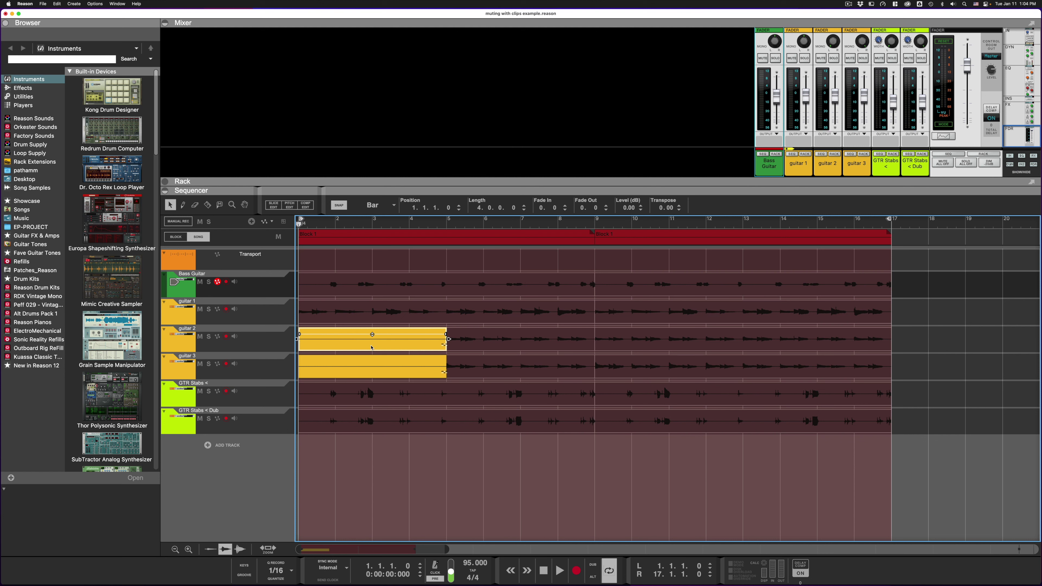
# - Label the empty guitar 2 clip 'MUTE'
pyautogui.rightClick(353, 340)
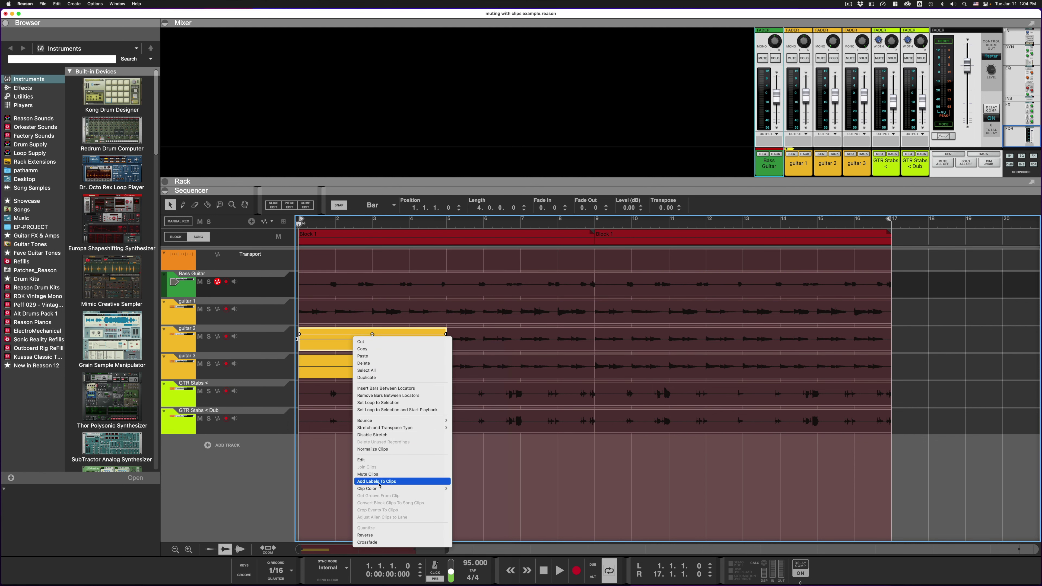
pyautogui.click(379, 483)
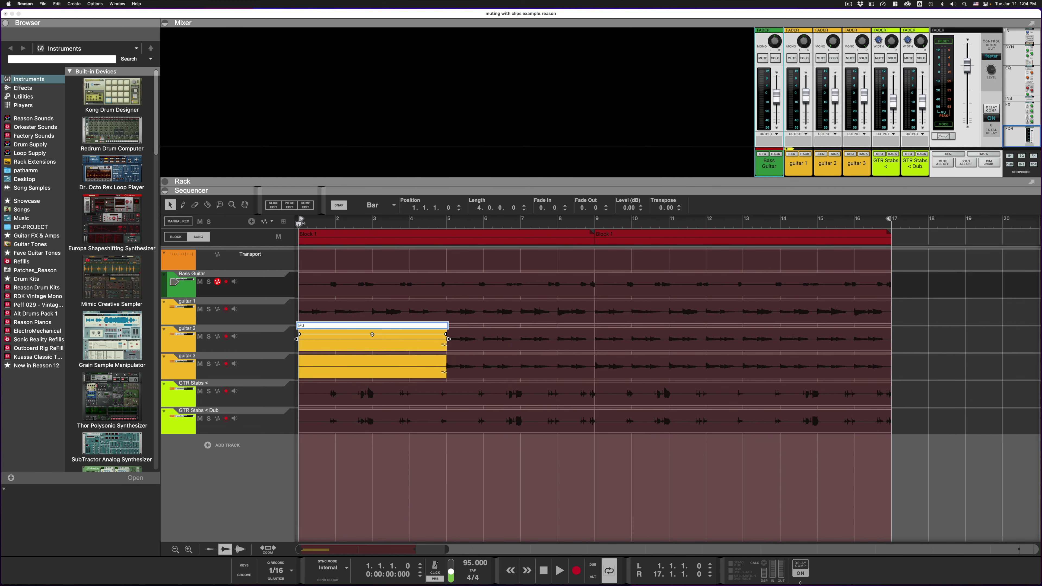
pyautogui.press('Return')
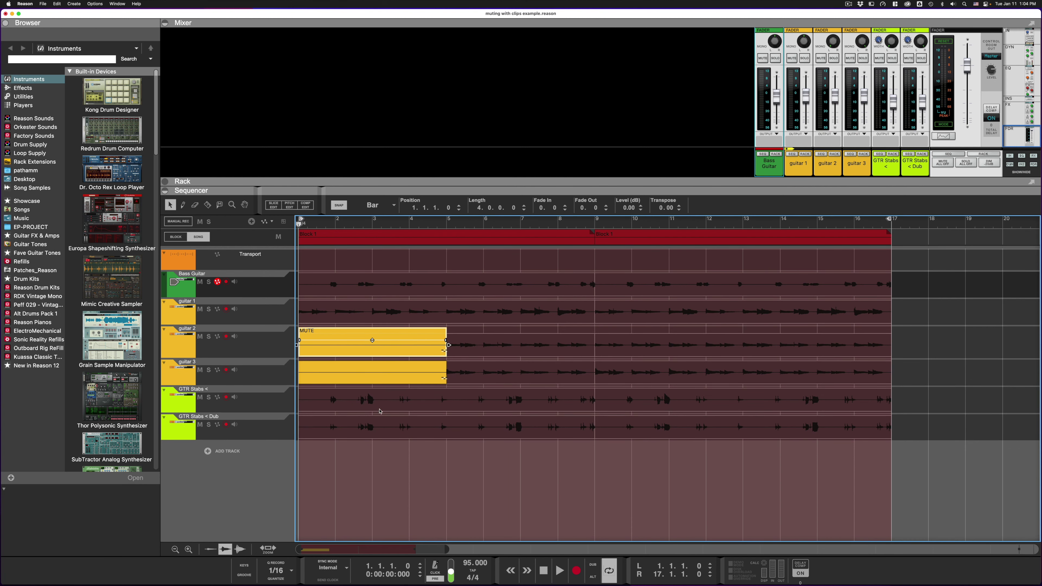
# - Label the guitar 3 clip 'MUTE' and play the song to hear both parts silenced
pyautogui.click(342, 370)
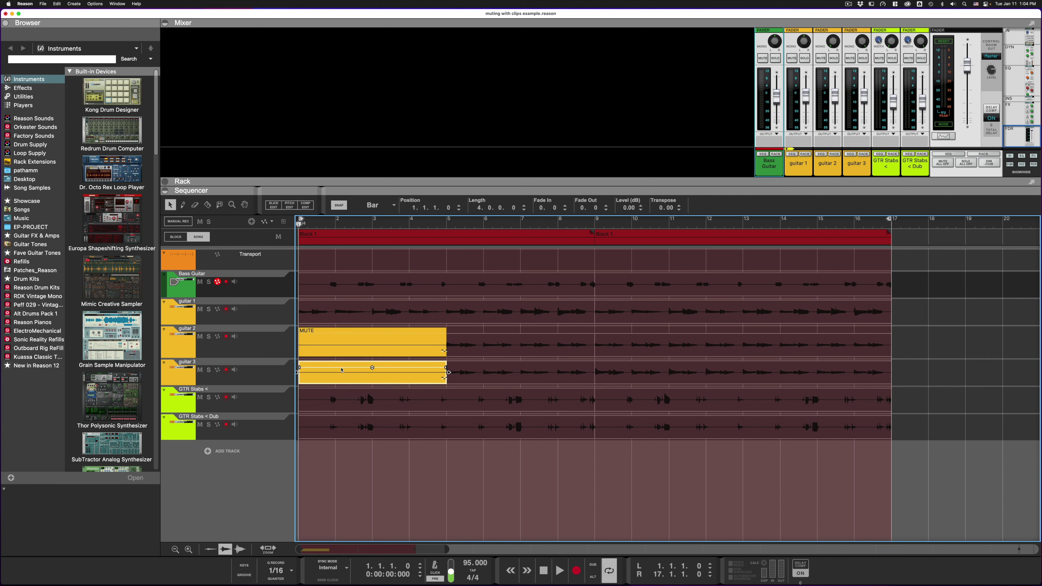
pyautogui.rightClick(342, 376)
pyautogui.click(382, 521)
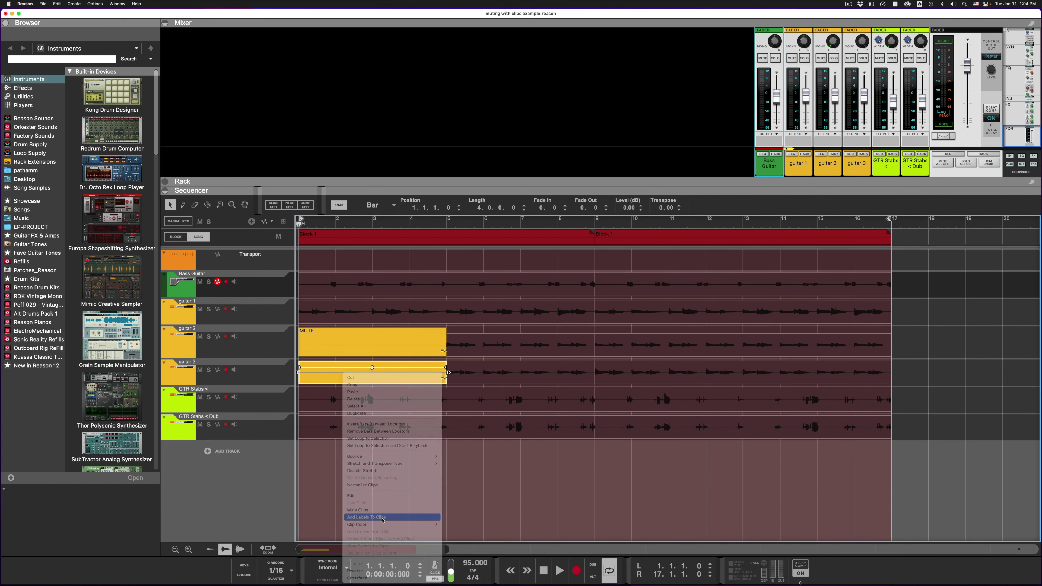
pyautogui.write('MUTE')
pyautogui.press('Return')
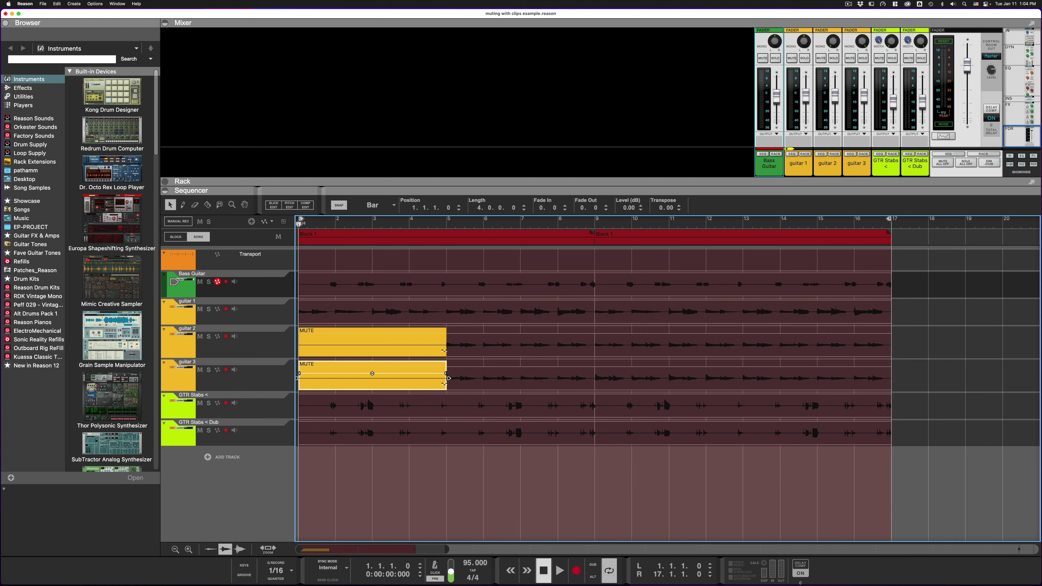
pyautogui.press('space')
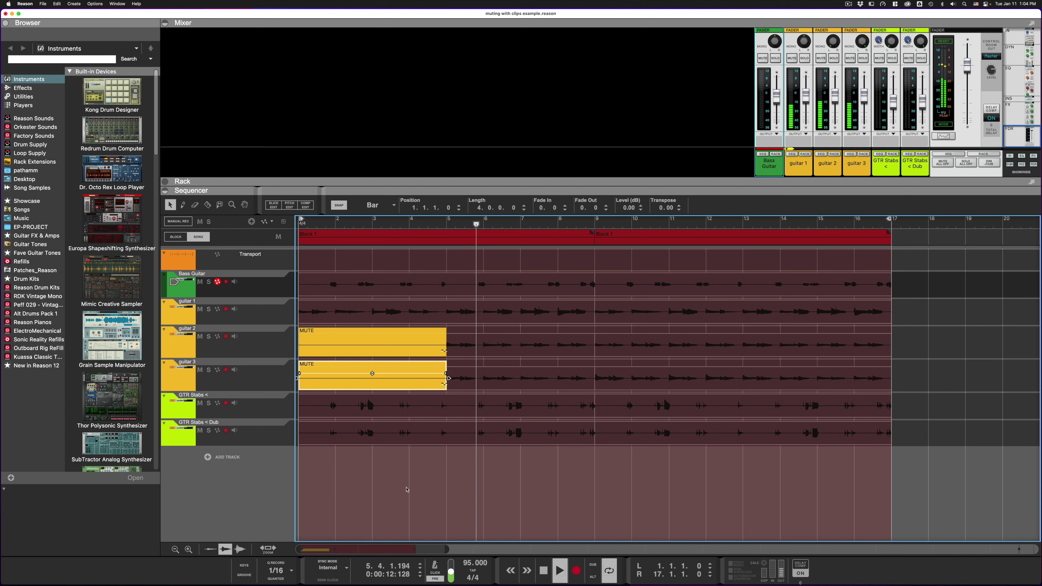
pyautogui.click(374, 343)
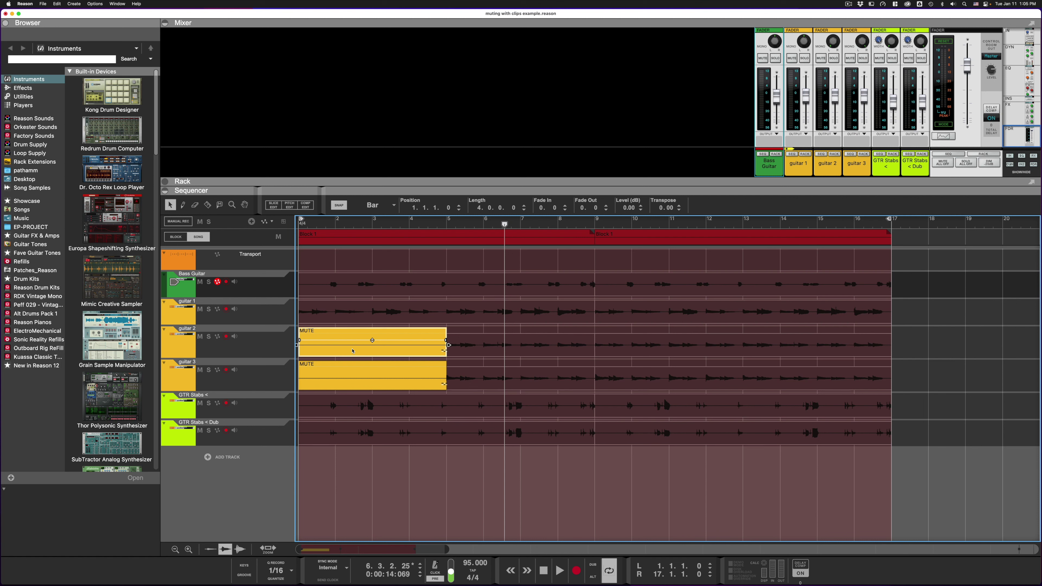
# - Copy the MUTE clip onto guitar 1 at bar 9 and guitar 3 at bar 11, then disable Snap
pyautogui.moveTo(320, 352); pyautogui.dragTo(610, 306)
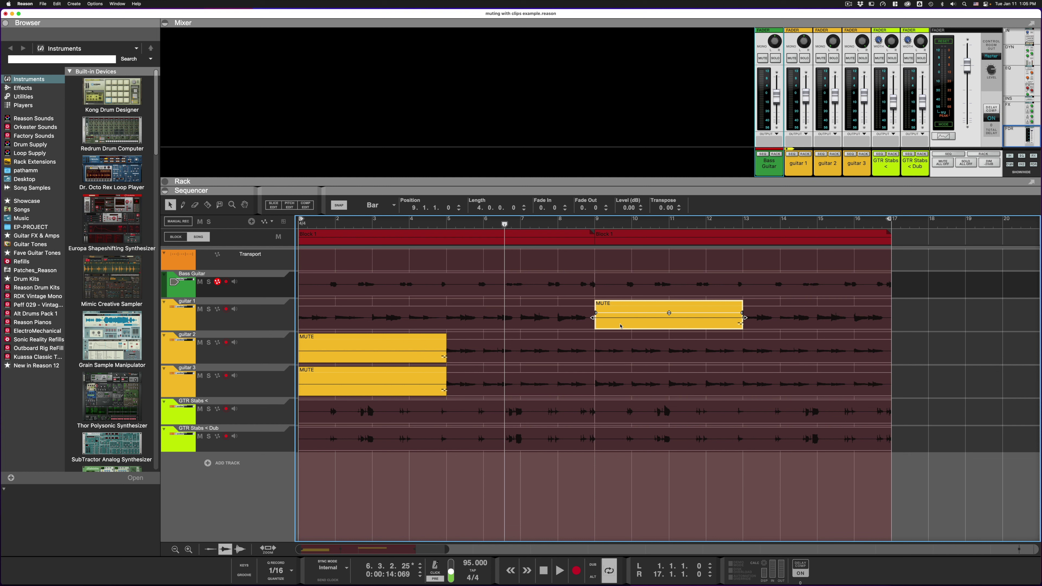
pyautogui.moveTo(621, 325); pyautogui.dragTo(695, 392)
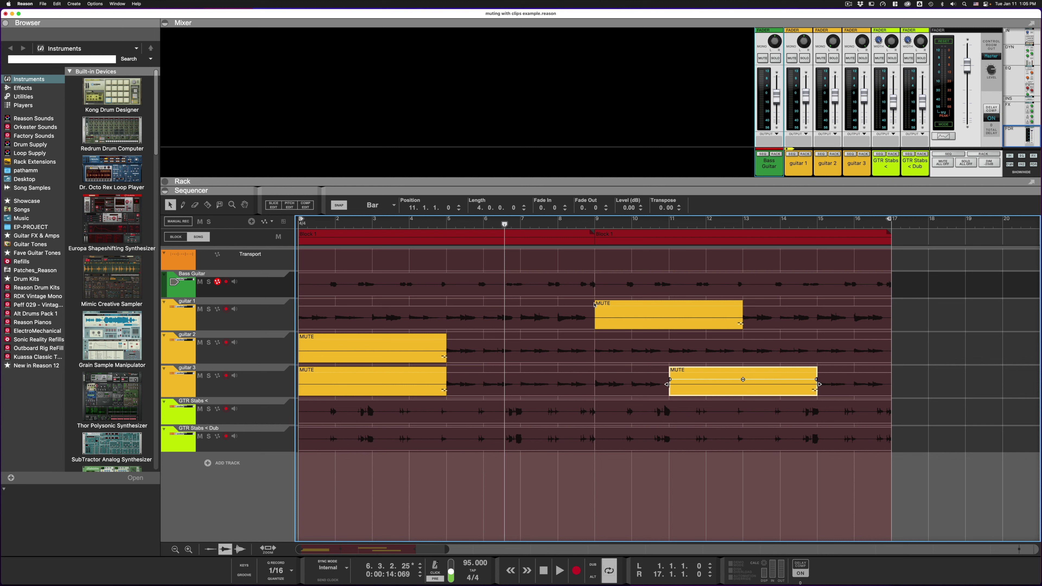
pyautogui.press('s')
# - Nudge both edges of the guitar 3 MUTE clip slightly earlier and play from bar 9
pyautogui.moveTo(667, 385); pyautogui.dragTo(665, 384)
pyautogui.moveTo(819, 385)
pyautogui.mouseDown()
pyautogui.moveTo(807, 384)
pyautogui.moveTo(815, 393)
pyautogui.mouseUp()
pyautogui.click(596, 224)
pyautogui.press('space')
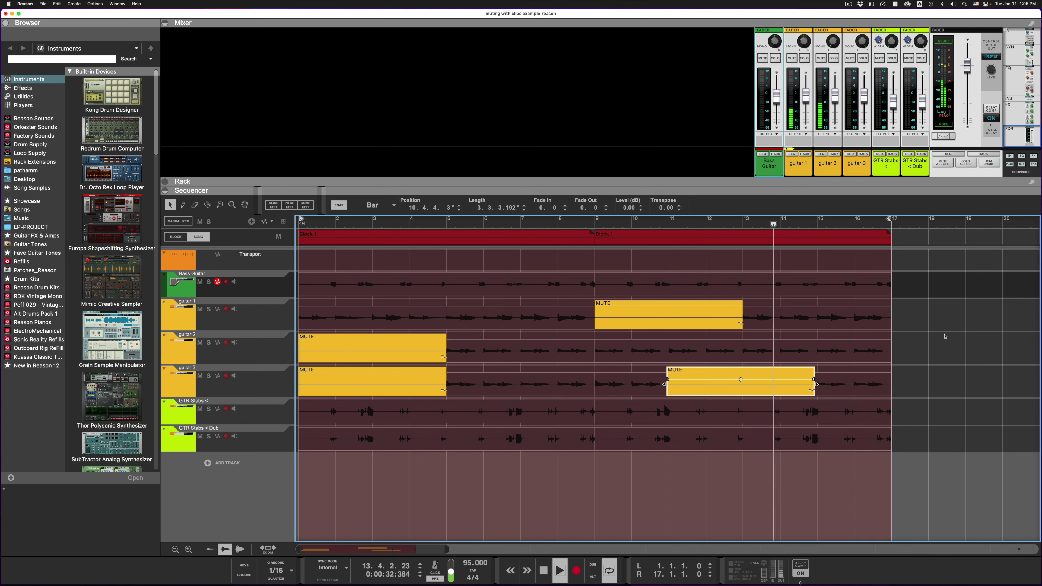
# - Enter Block 1 edit mode and play it from the start, then stop
pyautogui.click(945, 342)
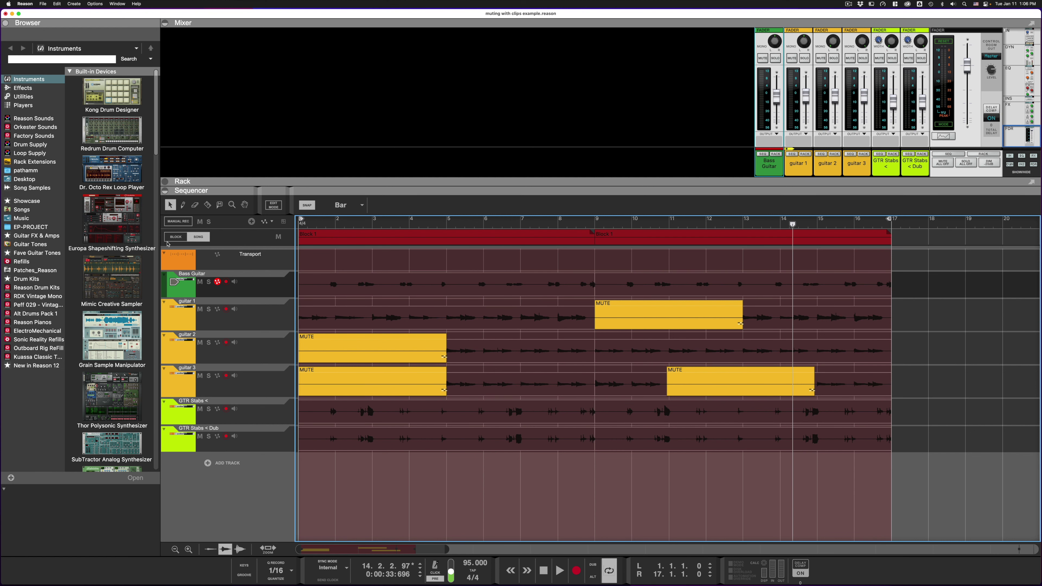
pyautogui.click(176, 237)
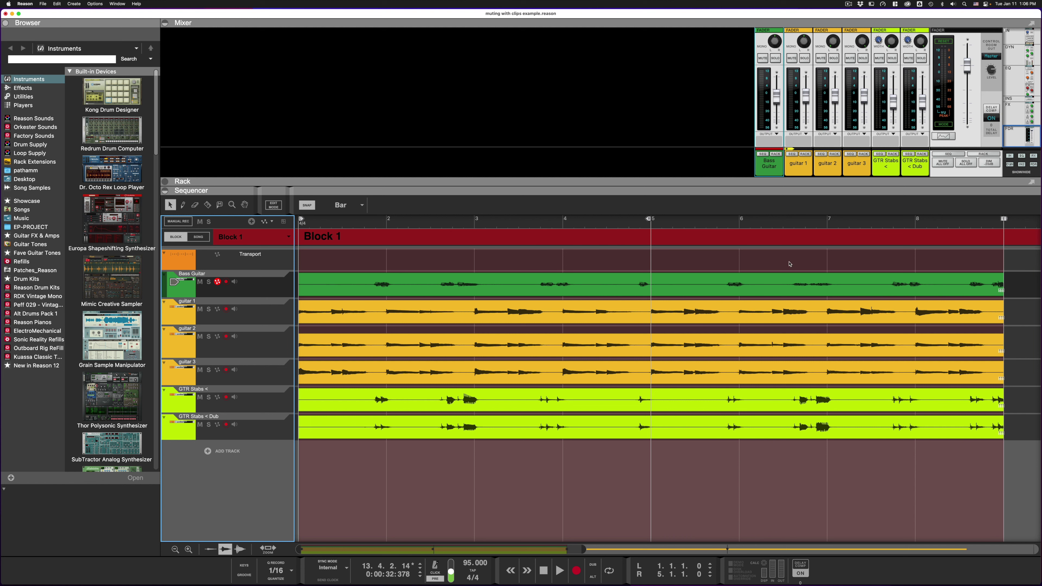
pyautogui.press('Home')
pyautogui.press('space')
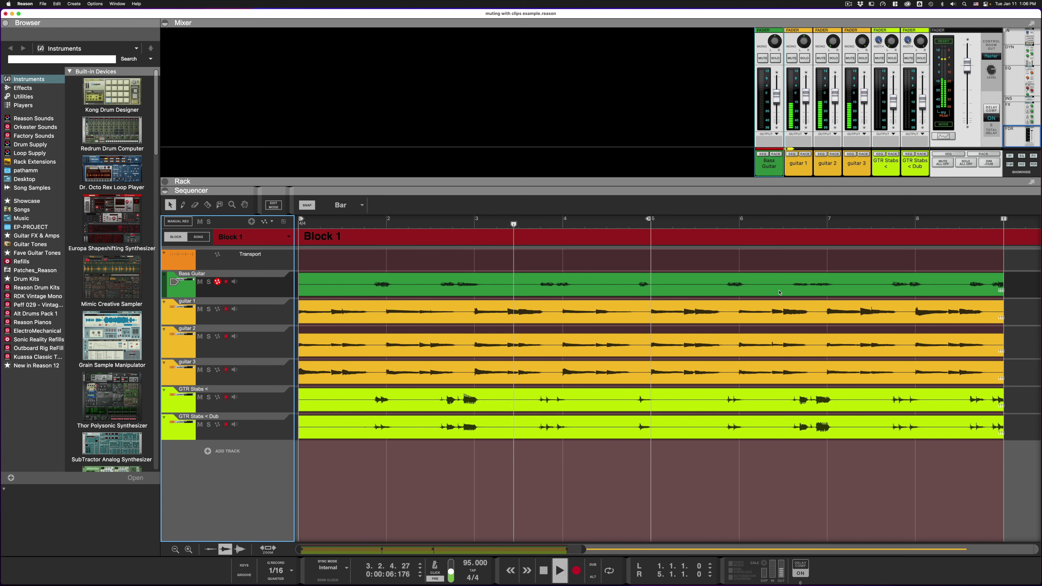
pyautogui.press('space')
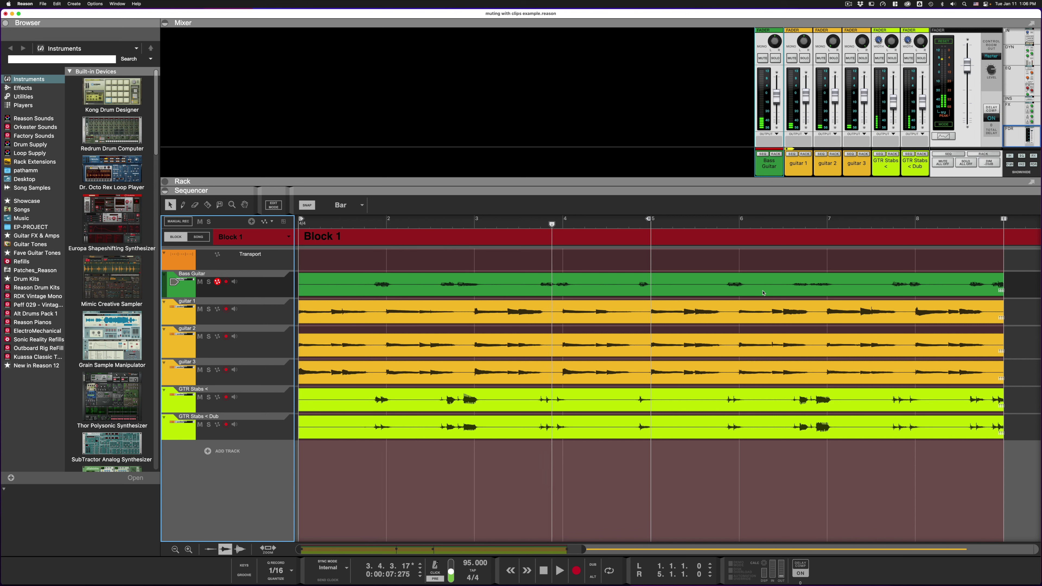
pyautogui.click(183, 206)
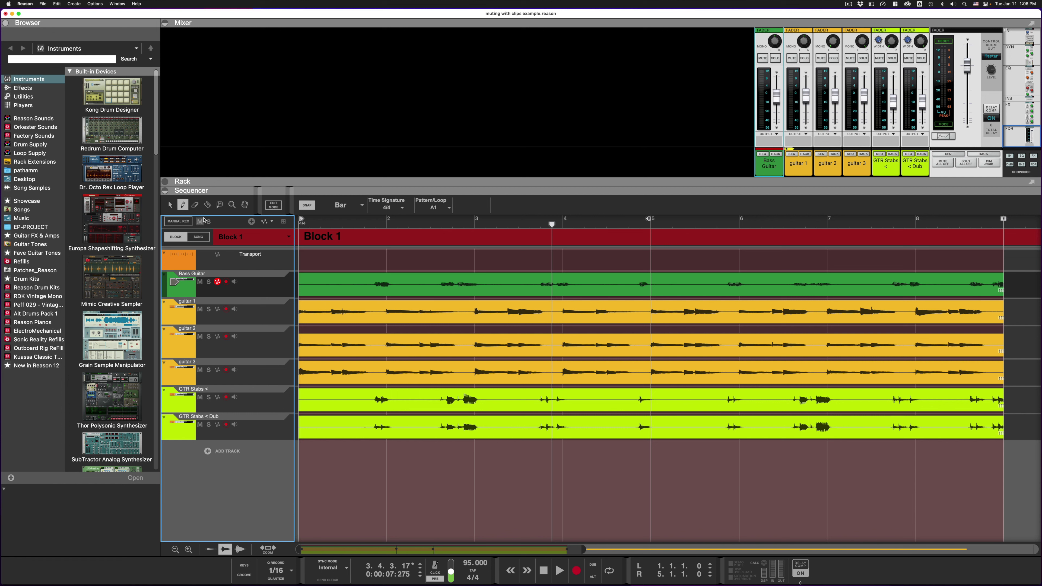
# - With Snap off, draw an empty guitar 2 clip from about bar 2.9 to bar 4, labelled MUTE
pyautogui.click(307, 206)
pyautogui.moveTo(467, 343); pyautogui.dragTo(559, 342)
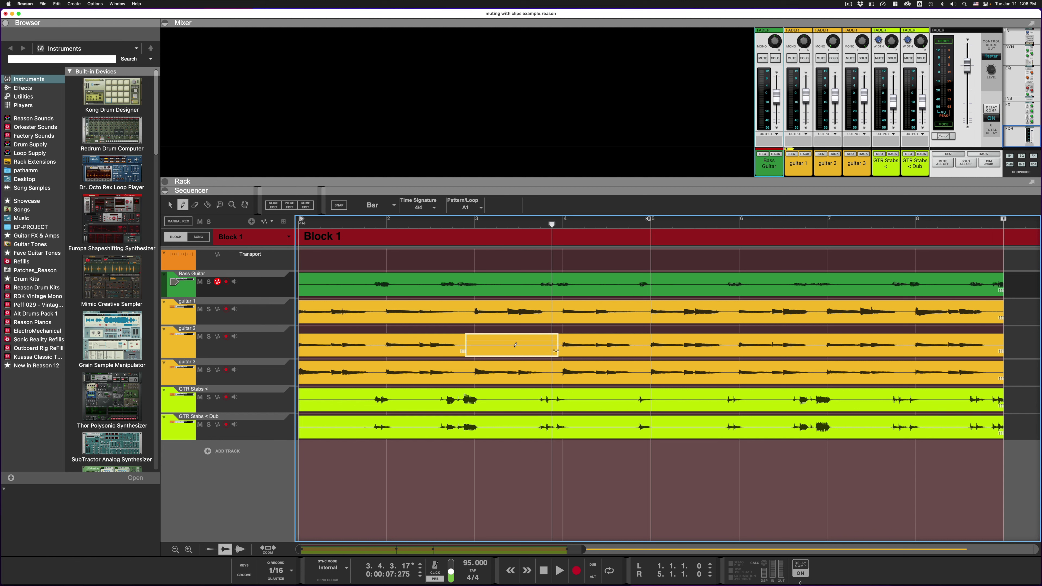
pyautogui.press('q')
pyautogui.rightClick(501, 349)
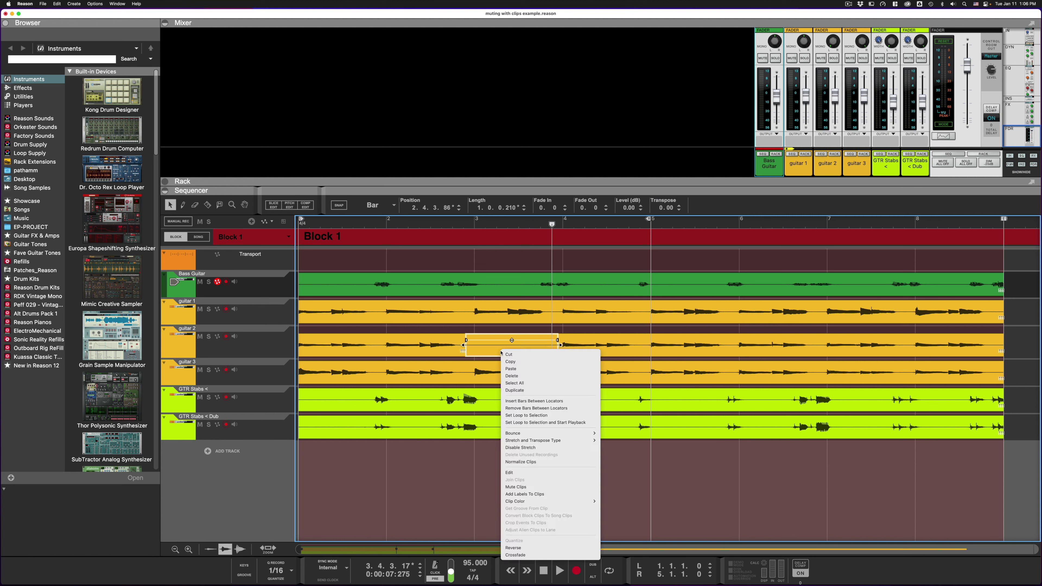
pyautogui.click(522, 489)
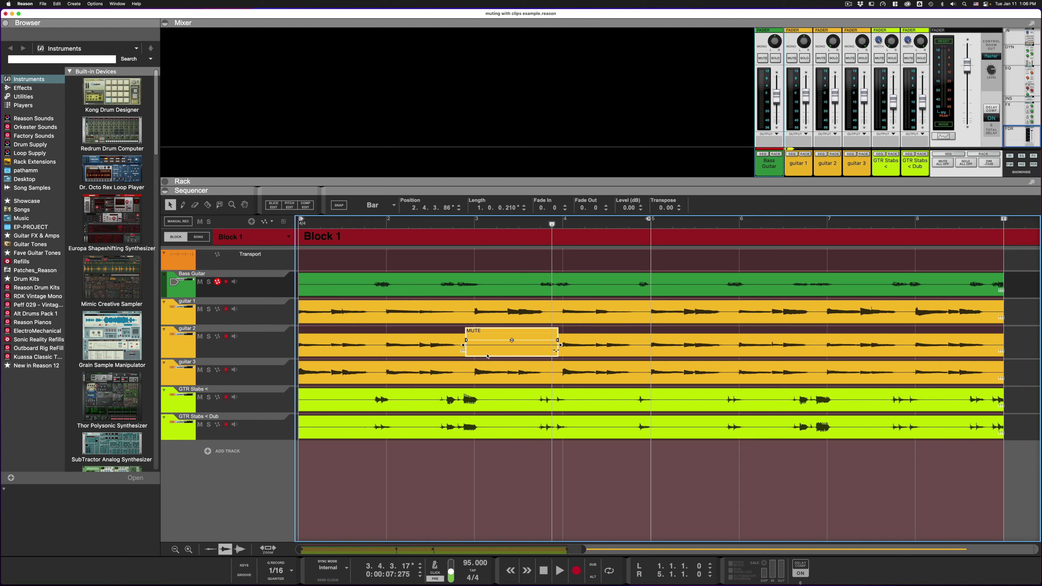
# - Copy the MUTE clip onto guitar 3, shorten its end, and copy it onto Bass Guitar
pyautogui.moveTo(475, 353); pyautogui.dragTo(288, 387)
pyautogui.moveTo(393, 385); pyautogui.dragTo(383, 385)
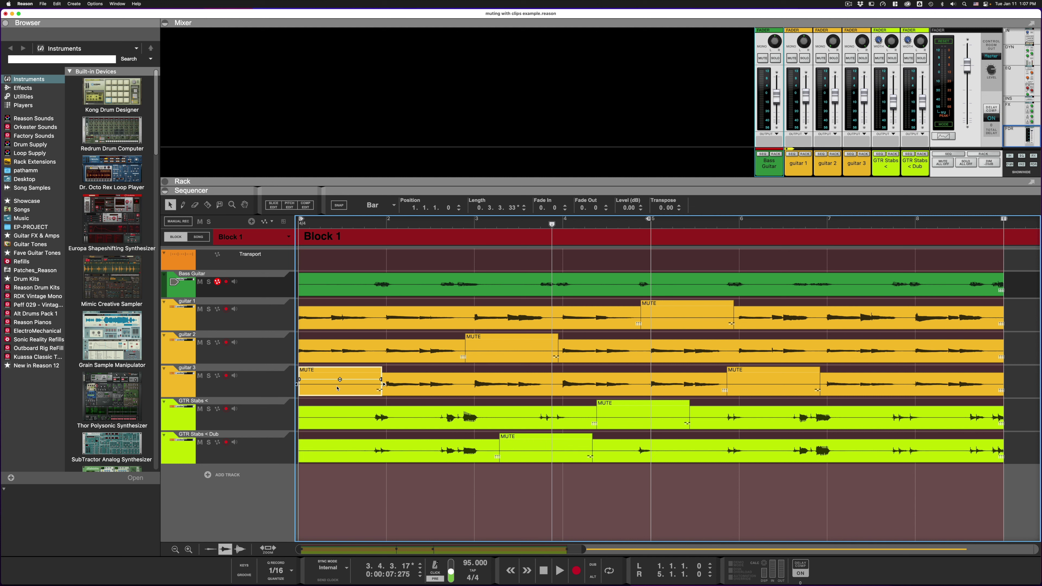
pyautogui.moveTo(337, 389); pyautogui.dragTo(461, 269)
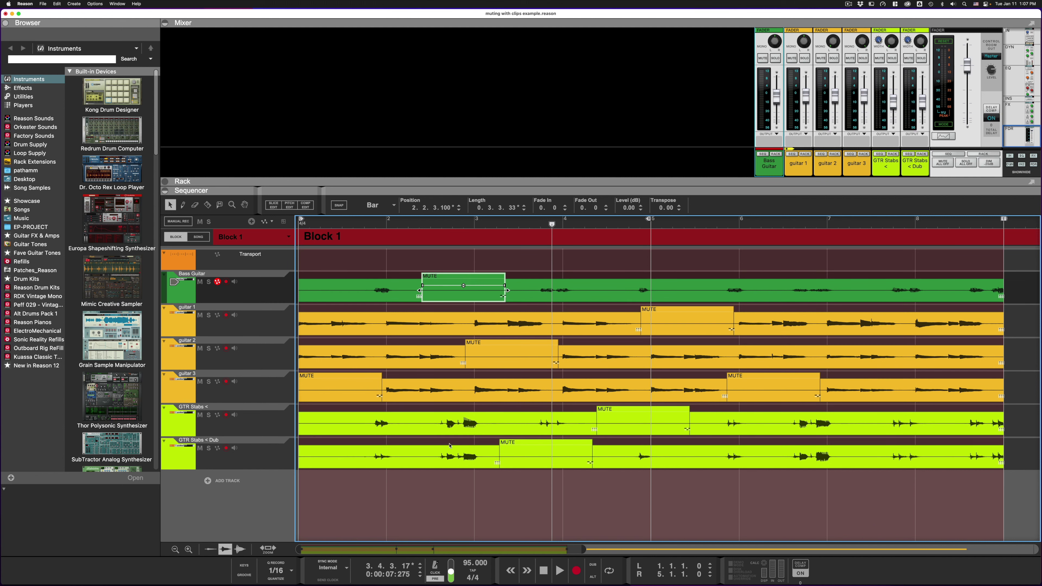
pyautogui.click(405, 494)
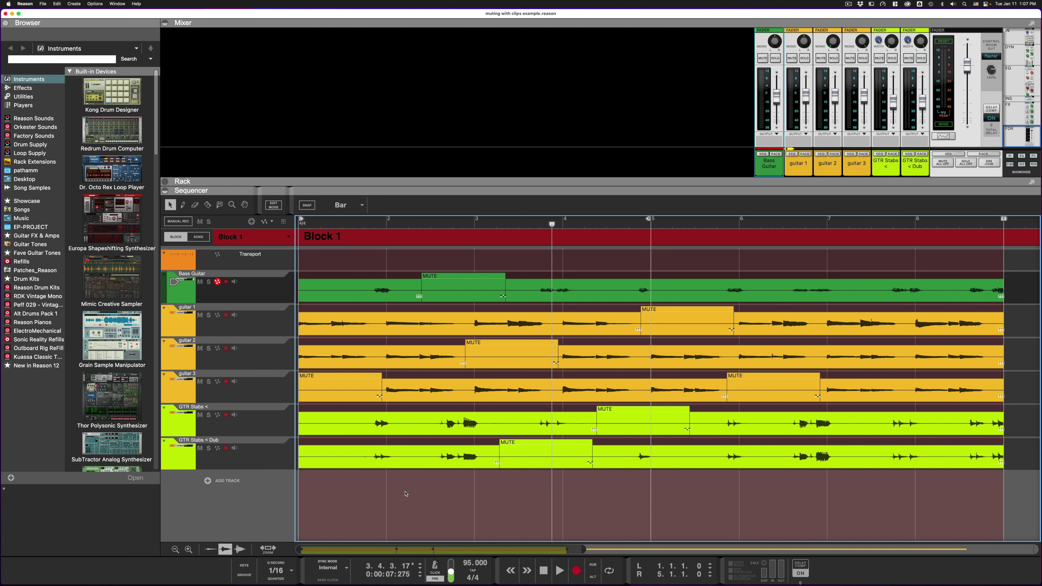
# - Play Block 1 from the start to check the MUTE clips
pyautogui.press('space')
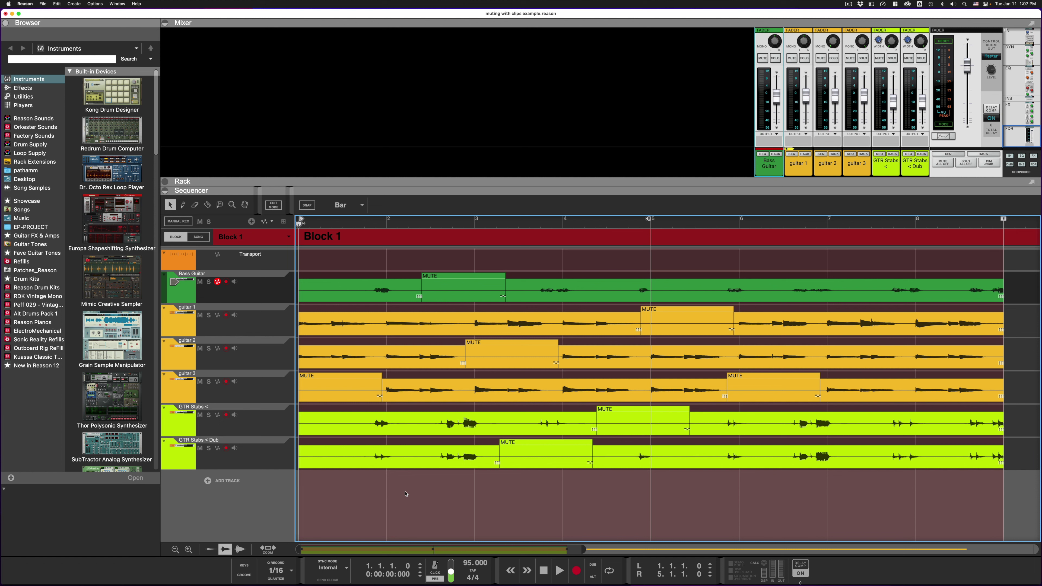
pyautogui.press('space')
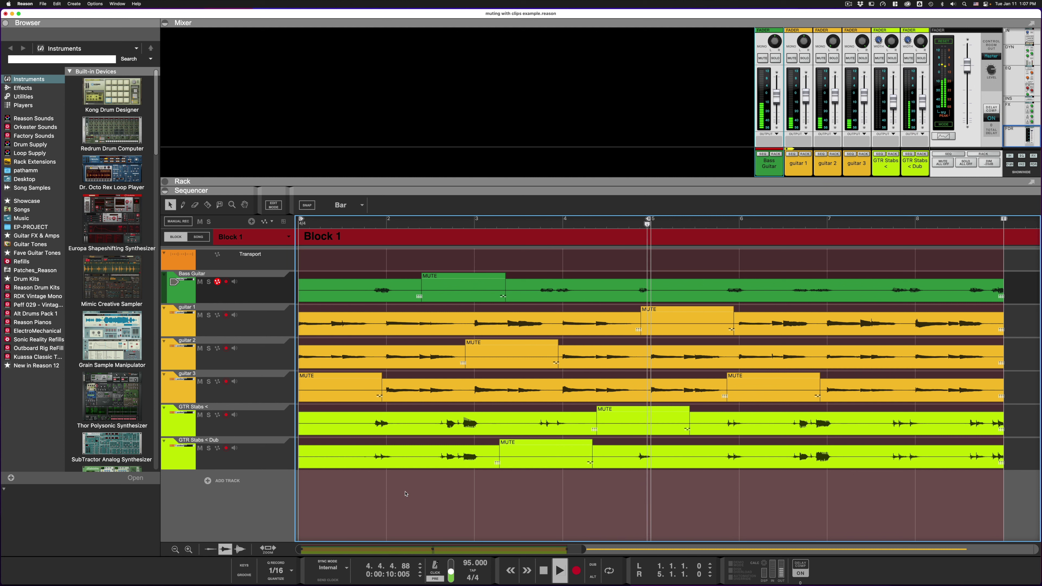
pyautogui.press('space')
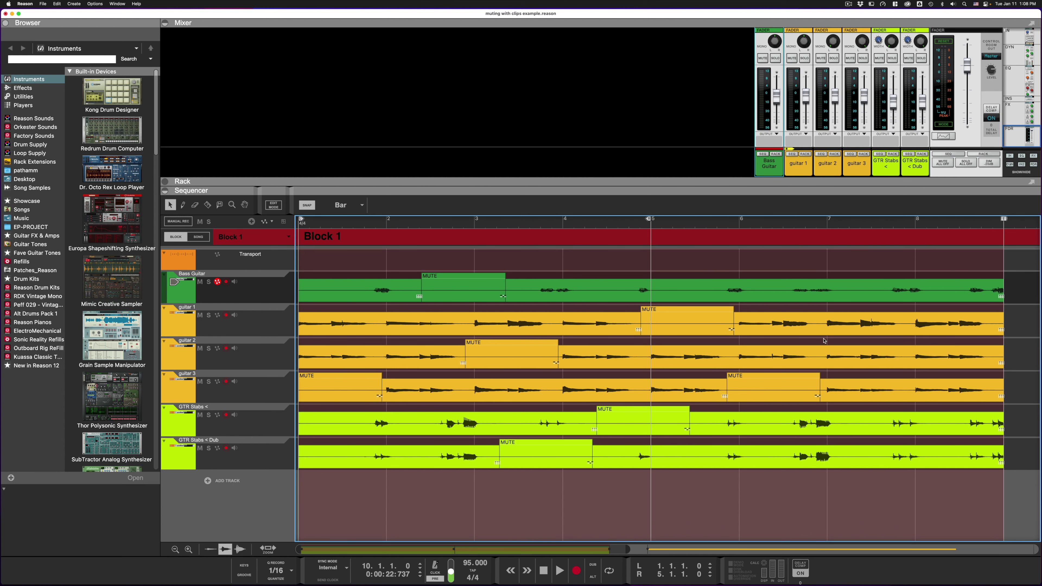
# - Move the long guitar 2 clip from bar 10 so it starts at bar 11
pyautogui.hscroll(15, 825, 341)
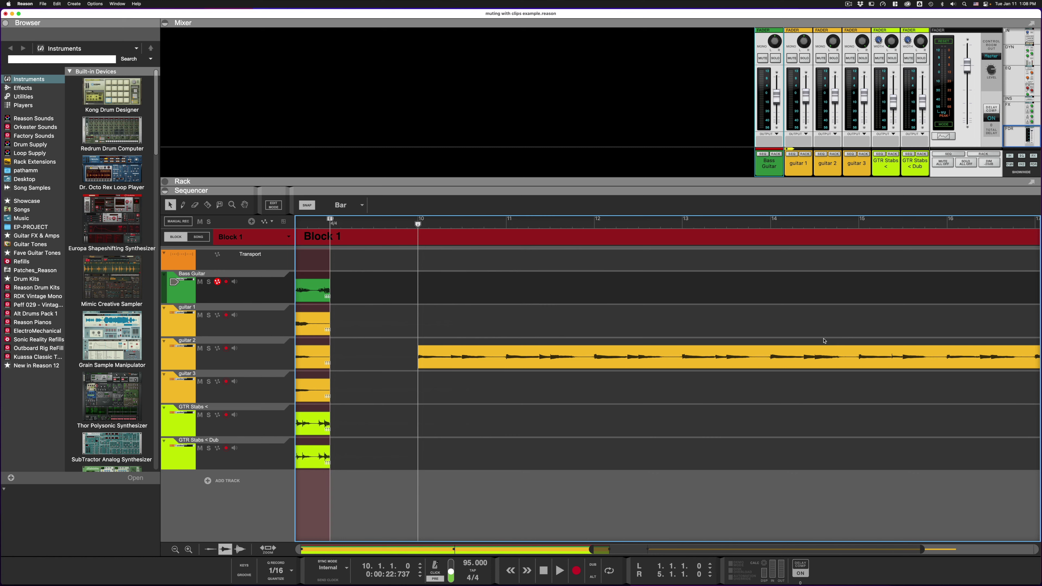
pyautogui.hscroll(5, 825, 341)
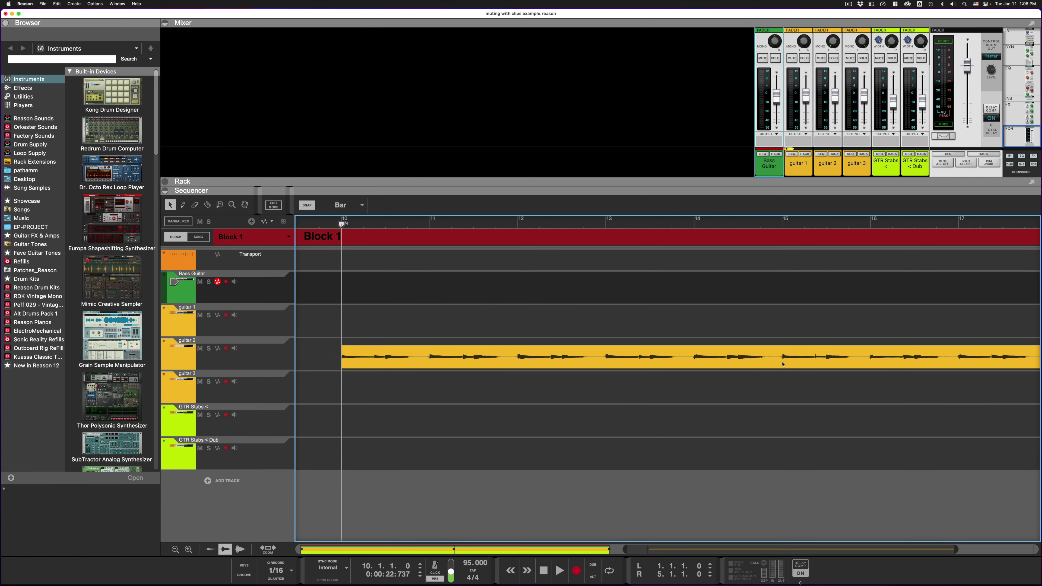
pyautogui.hscroll(-10, 777, 365)
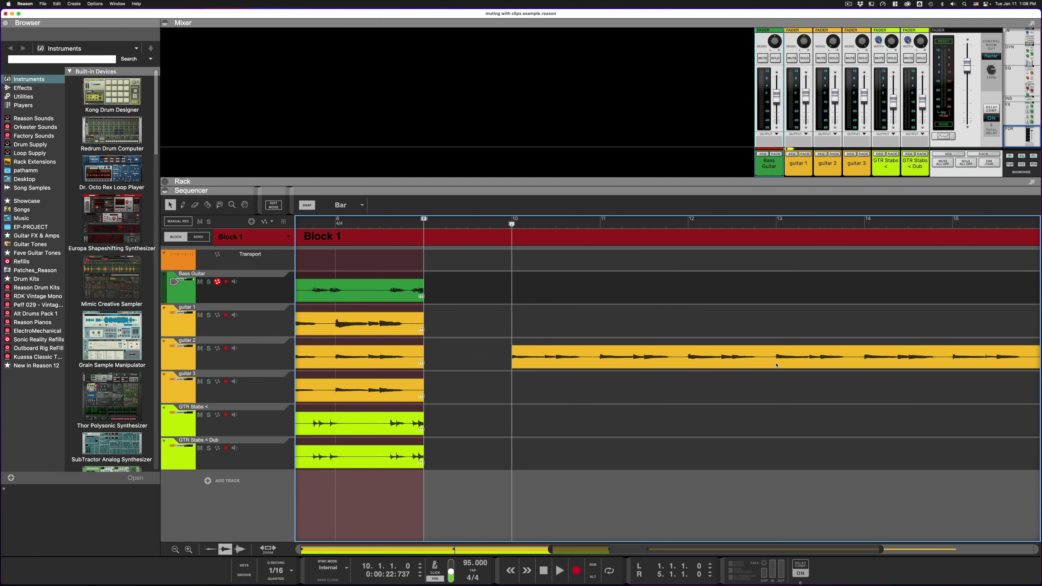
pyautogui.moveTo(630, 354); pyautogui.dragTo(675, 358)
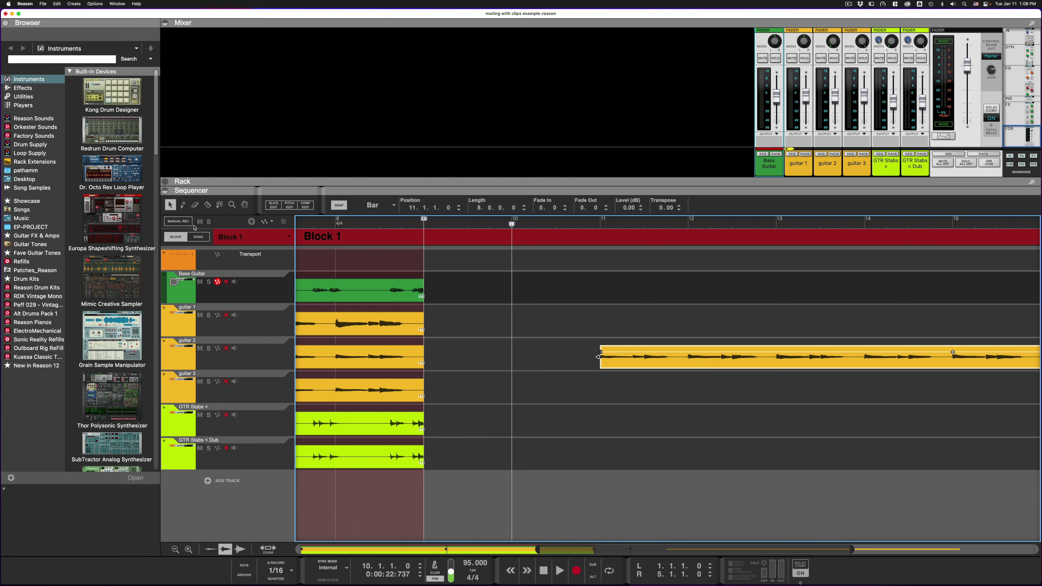
pyautogui.click(183, 206)
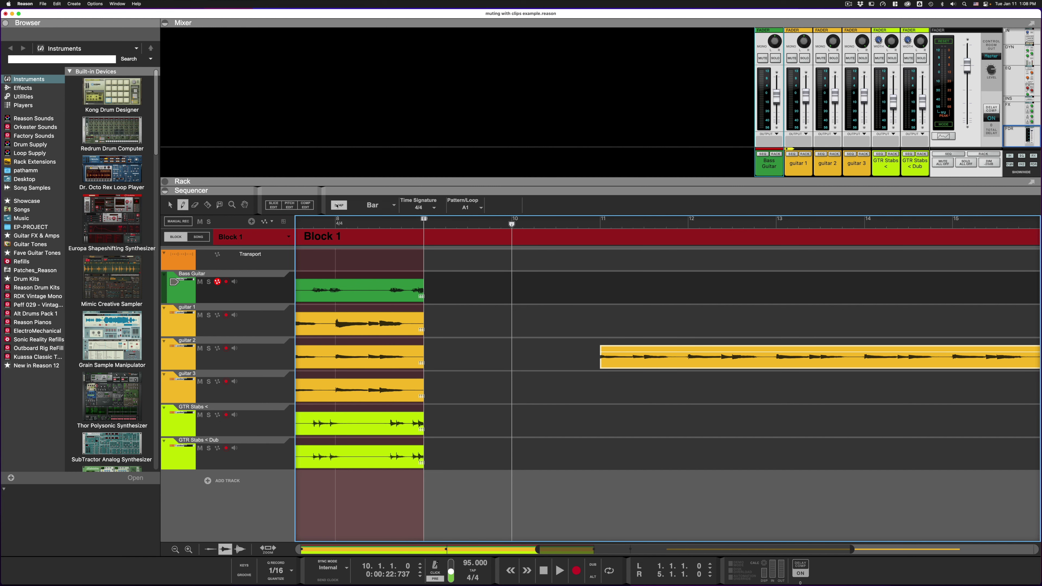
pyautogui.click(589, 352)
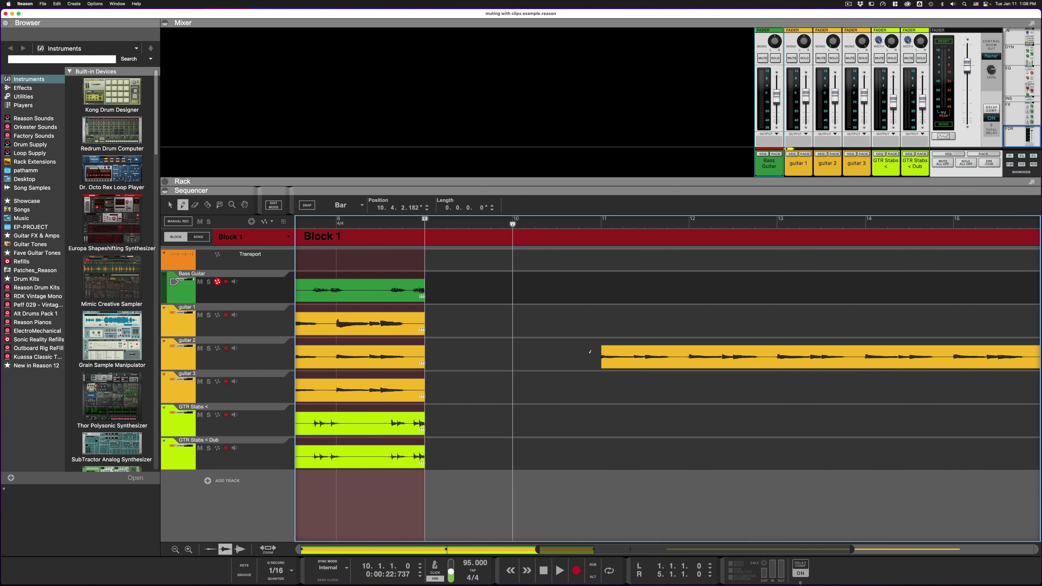
# - Draw a short empty clip on guitar 2 near bar 11 with the Pencil
pyautogui.moveTo(590, 352); pyautogui.dragTo(682, 351)
pyautogui.moveTo(753, 352); pyautogui.dragTo(769, 351)
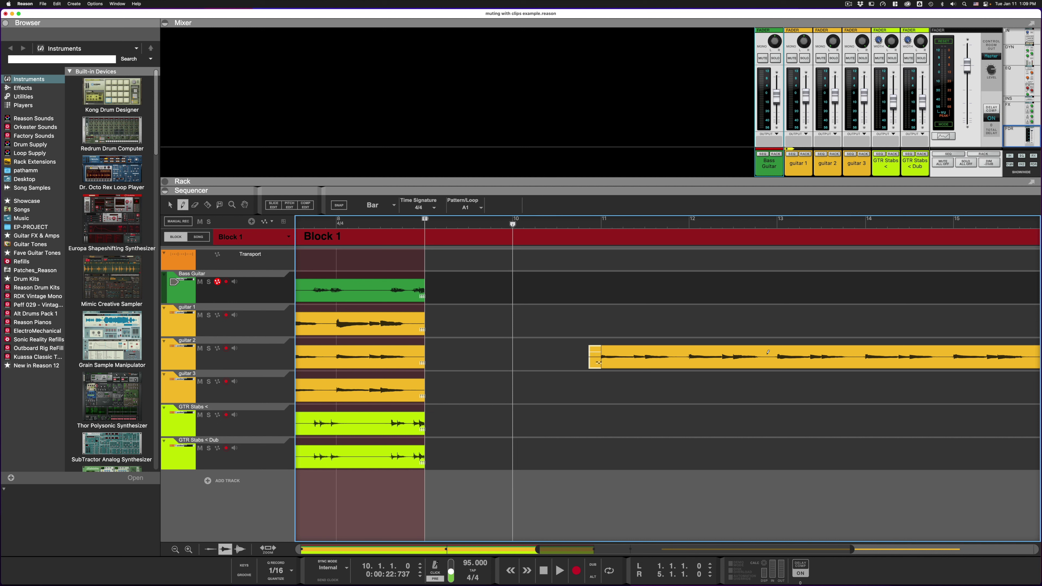
pyautogui.press('q')
pyautogui.click(769, 357)
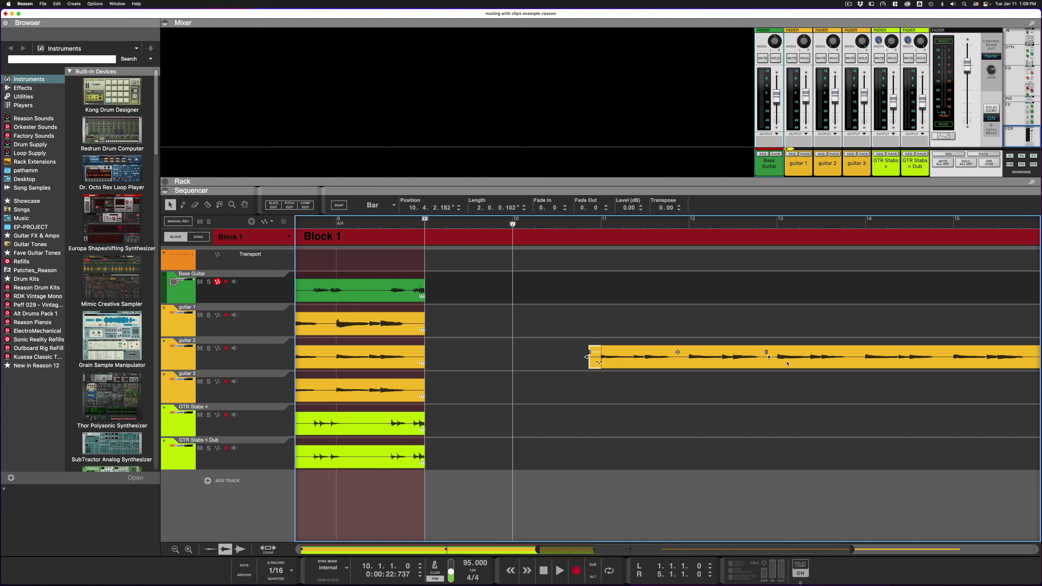
# - With Snap on, move the short empty clip up into the guitar 1 lane
pyautogui.click(339, 205)
pyautogui.moveTo(815, 363); pyautogui.dragTo(813, 335)
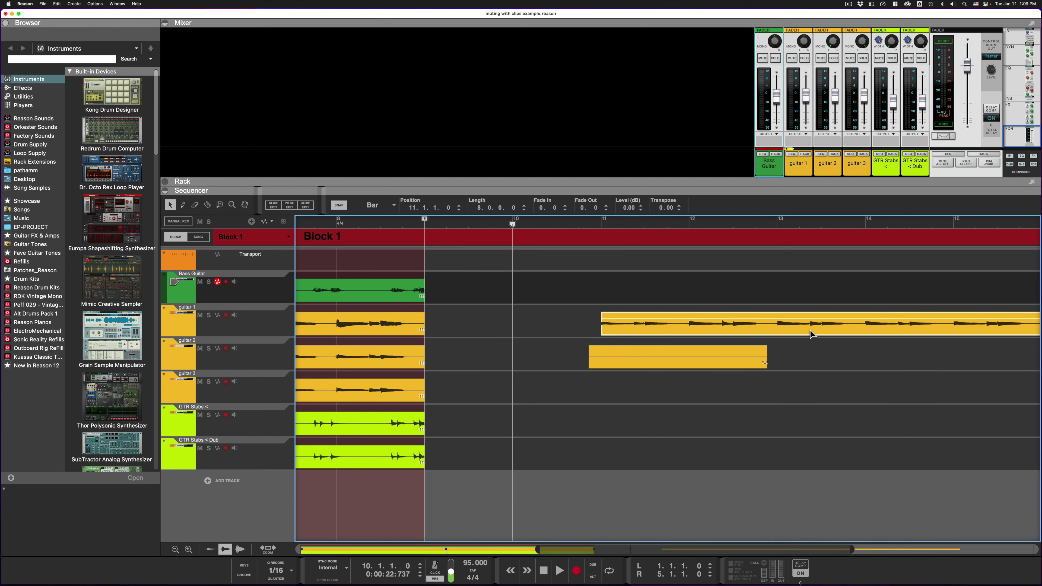
pyautogui.moveTo(810, 330); pyautogui.dragTo(809, 347)
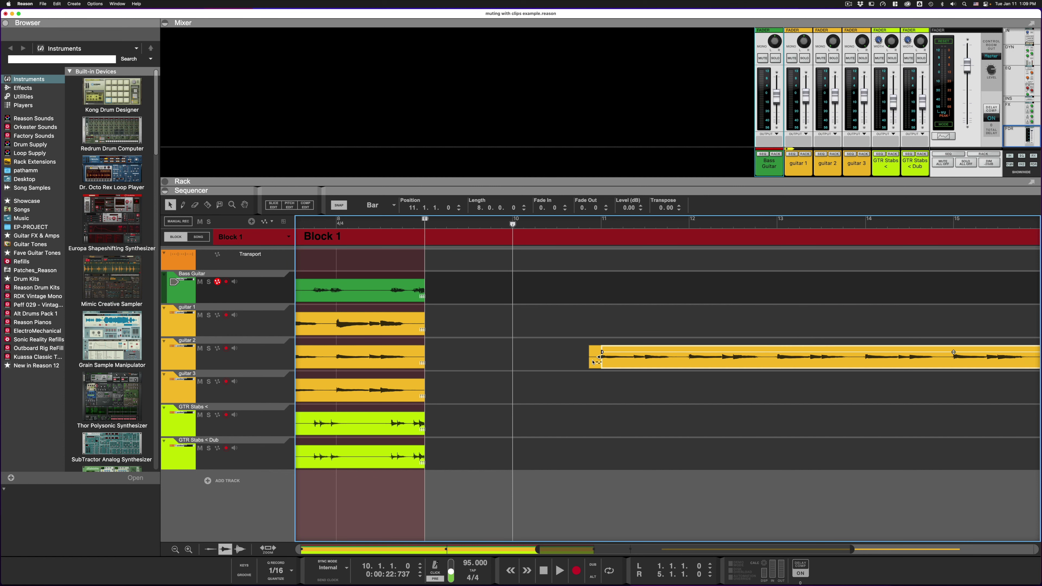
pyautogui.moveTo(594, 362); pyautogui.dragTo(596, 331)
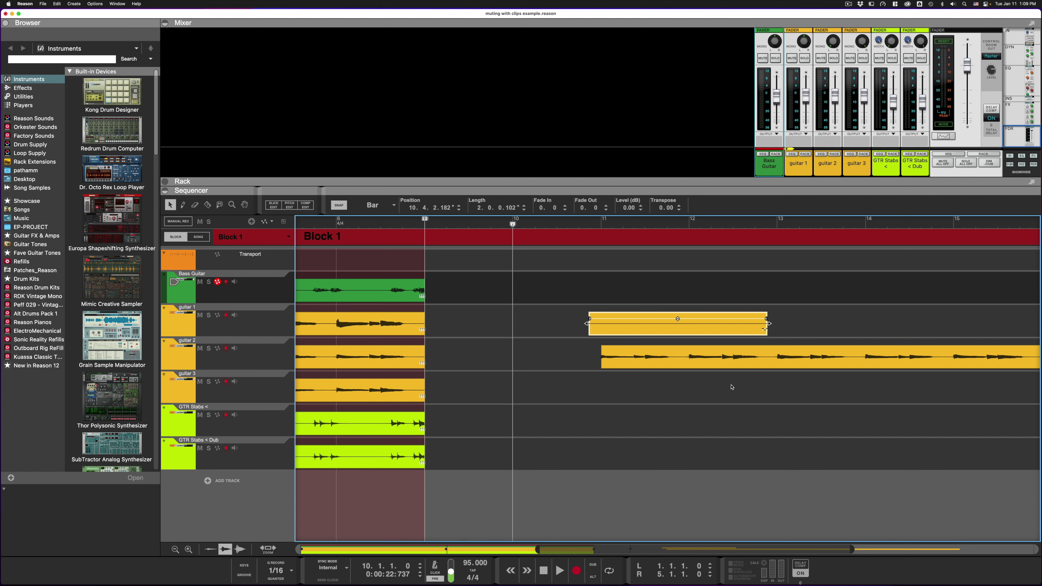
pyautogui.click(704, 363)
# - Shift the guitar 2 clip to bar 13, extend its start back to bar 10, and play
pyautogui.moveTo(684, 360); pyautogui.dragTo(863, 355)
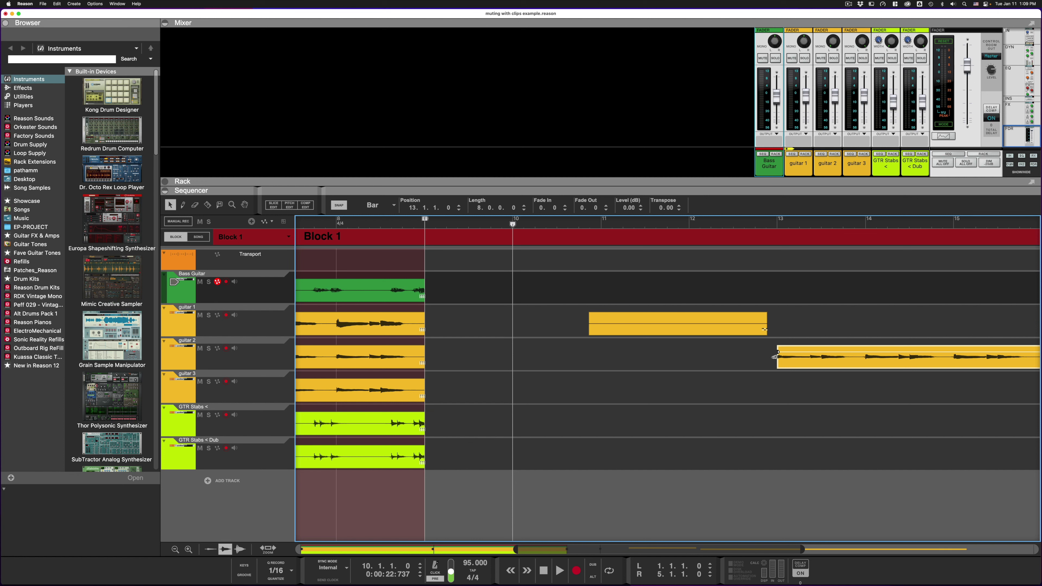
pyautogui.moveTo(774, 357); pyautogui.dragTo(511, 357)
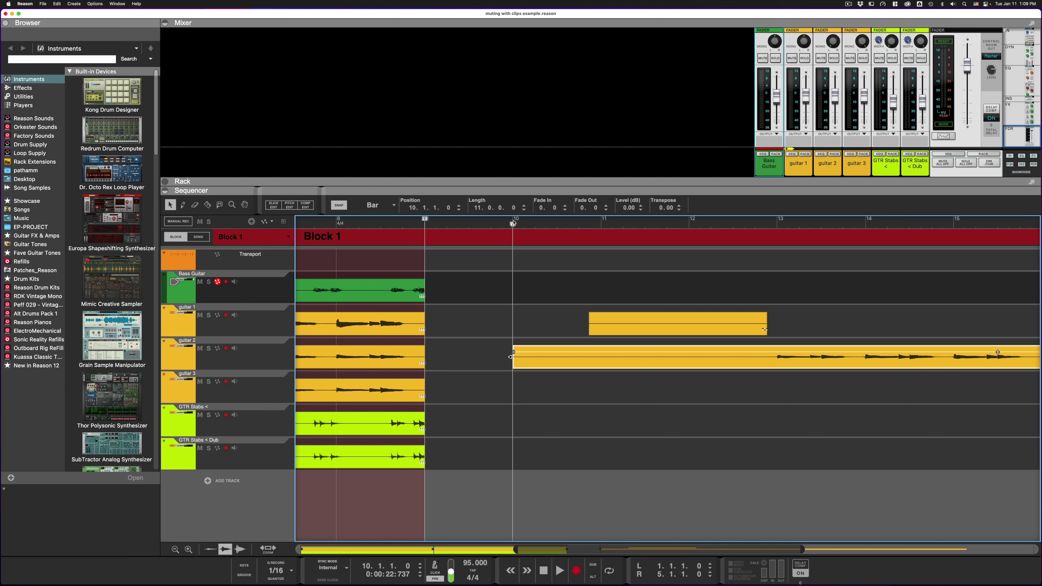
pyautogui.press('space')
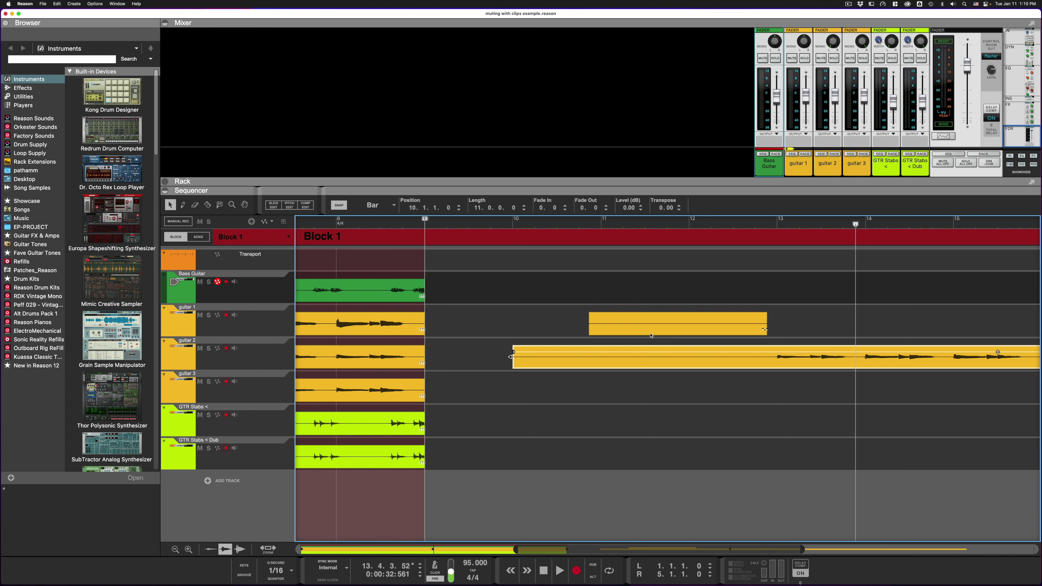
pyautogui.click(671, 331)
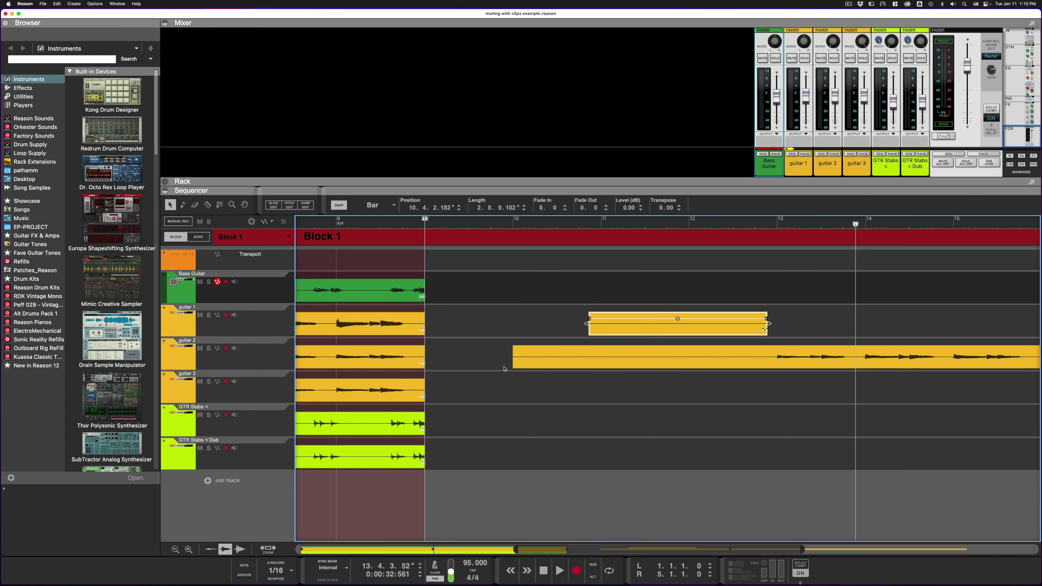
# - Move the empty clip onto guitar 2 at bar 11 and, with Snap off, trim its end
pyautogui.moveTo(655, 329); pyautogui.dragTo(657, 357)
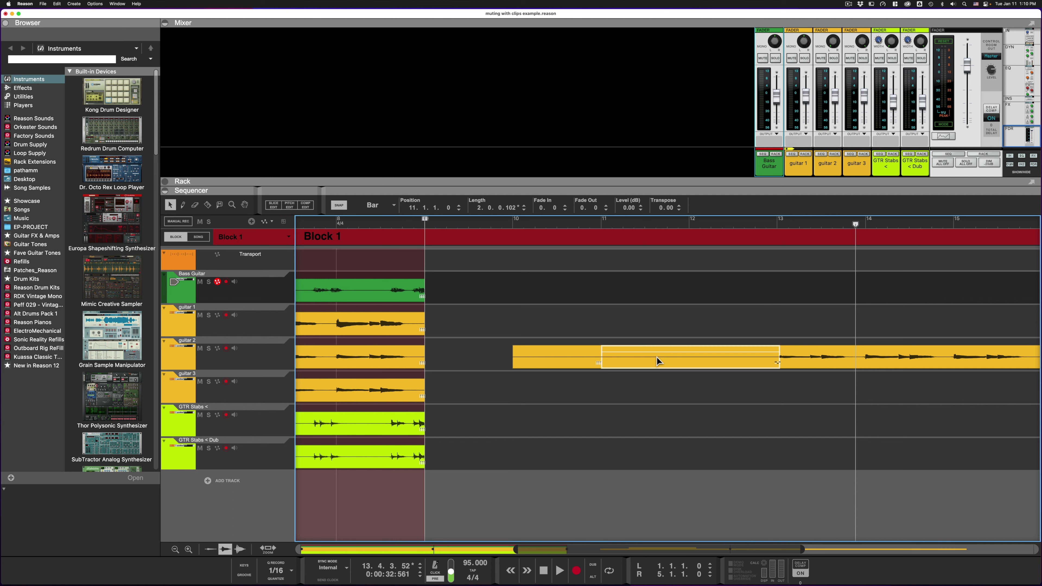
pyautogui.moveTo(689, 356)
pyautogui.press('s')
pyautogui.moveTo(779, 363)
pyautogui.mouseDown()
pyautogui.moveTo(766, 364)
pyautogui.moveTo(777, 367)
pyautogui.mouseUp()
# - Label the empty guitar 2 clip MUTE via Add Labels To Clips
pyautogui.rightClick(731, 360)
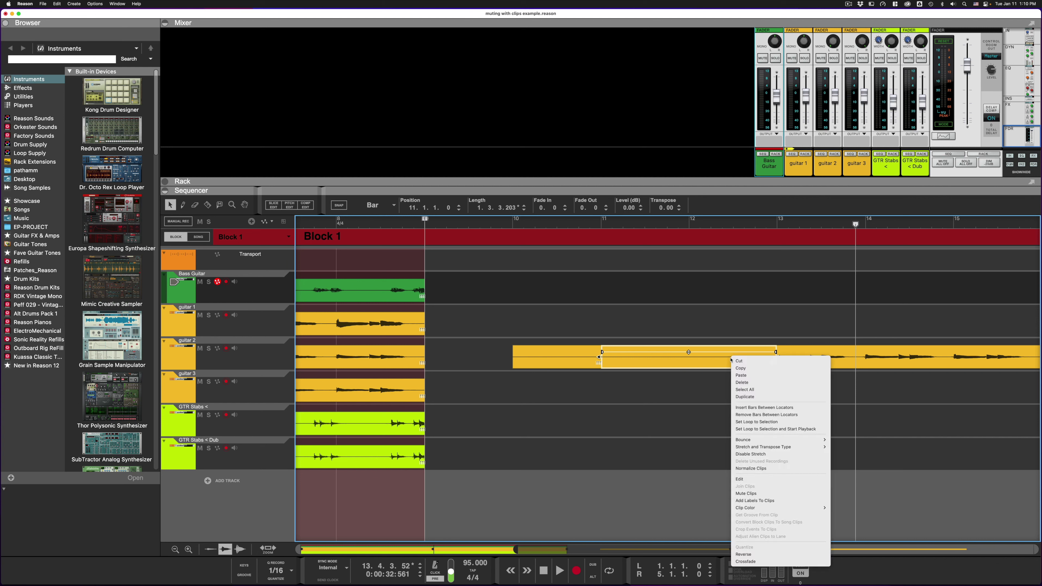
pyautogui.click(753, 500)
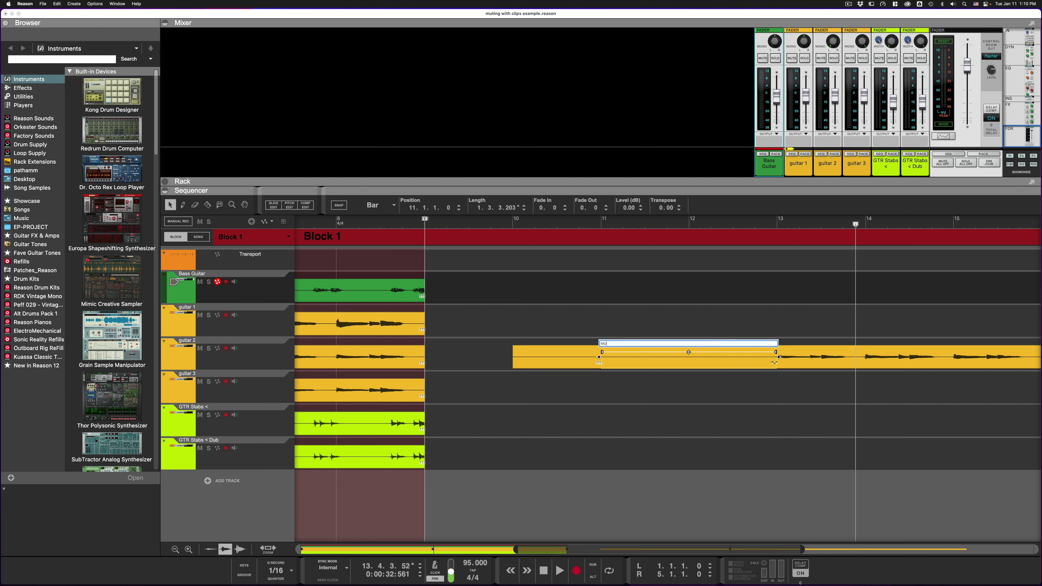
pyautogui.write('TE')
pyautogui.press('Return')
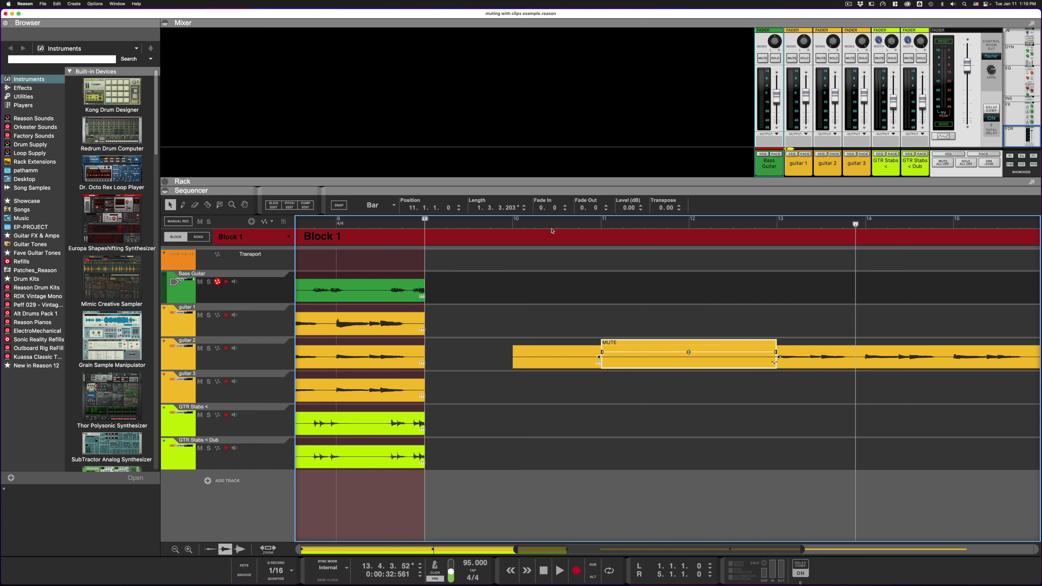
# - Play the song from bar 10 to hear the muted section
pyautogui.click(512, 226)
pyautogui.press('space')
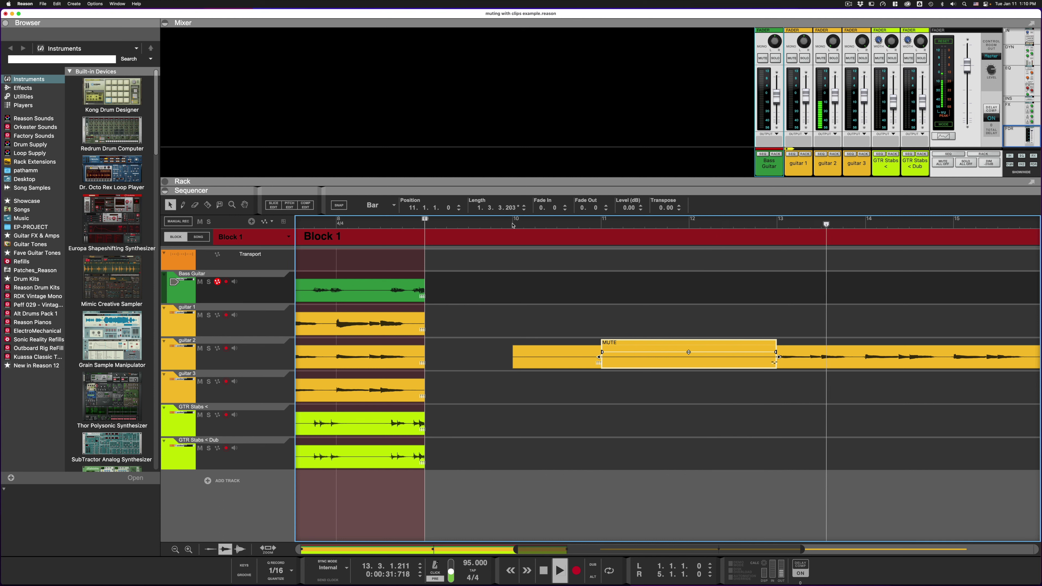
pyautogui.press('space')
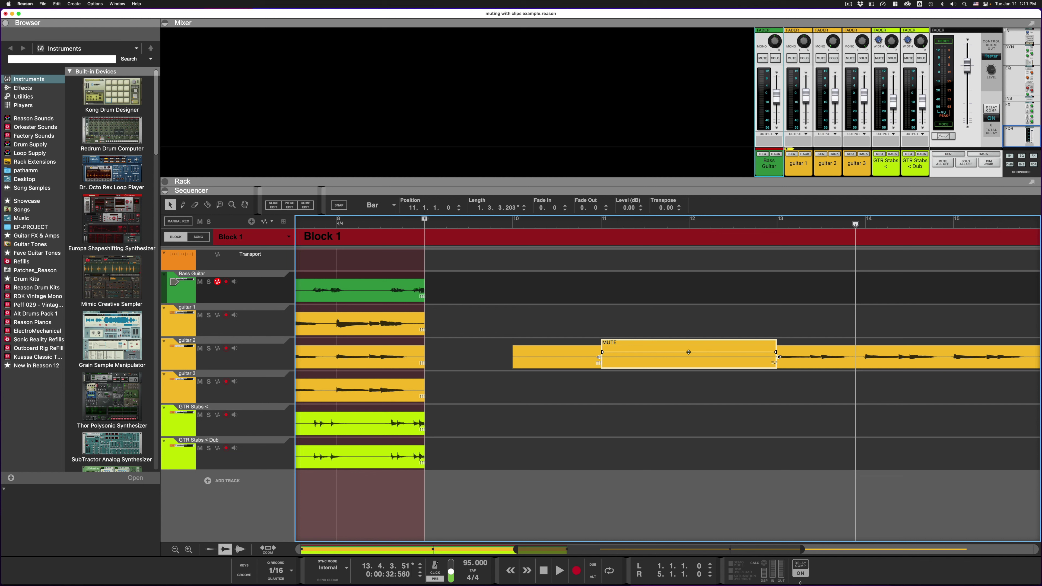
# - Adjust the guitar 2 MUTE clip's left edge so it starts at bar 10
pyautogui.moveTo(598, 357); pyautogui.dragTo(475, 364)
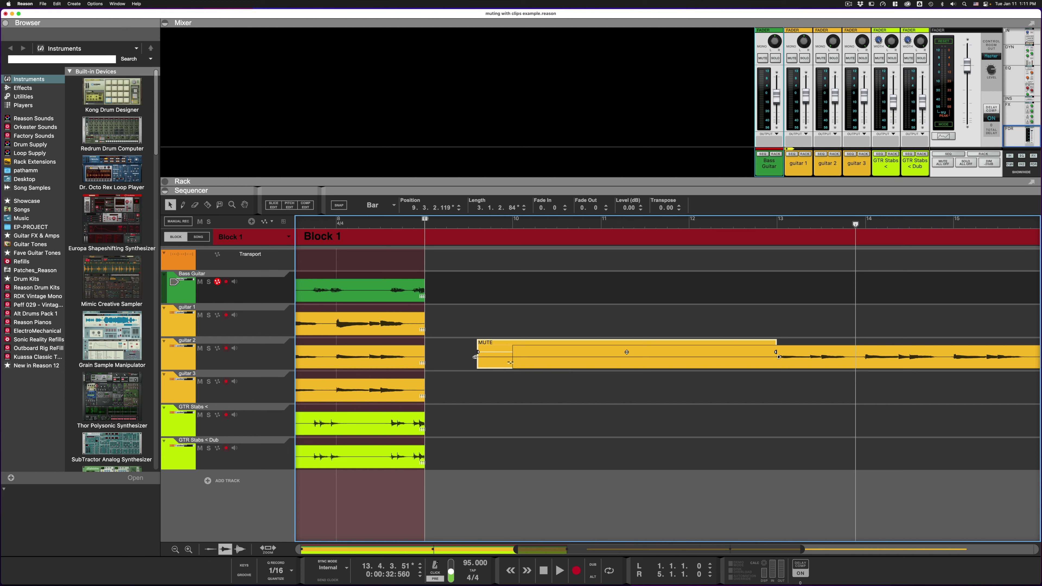
pyautogui.click(517, 358)
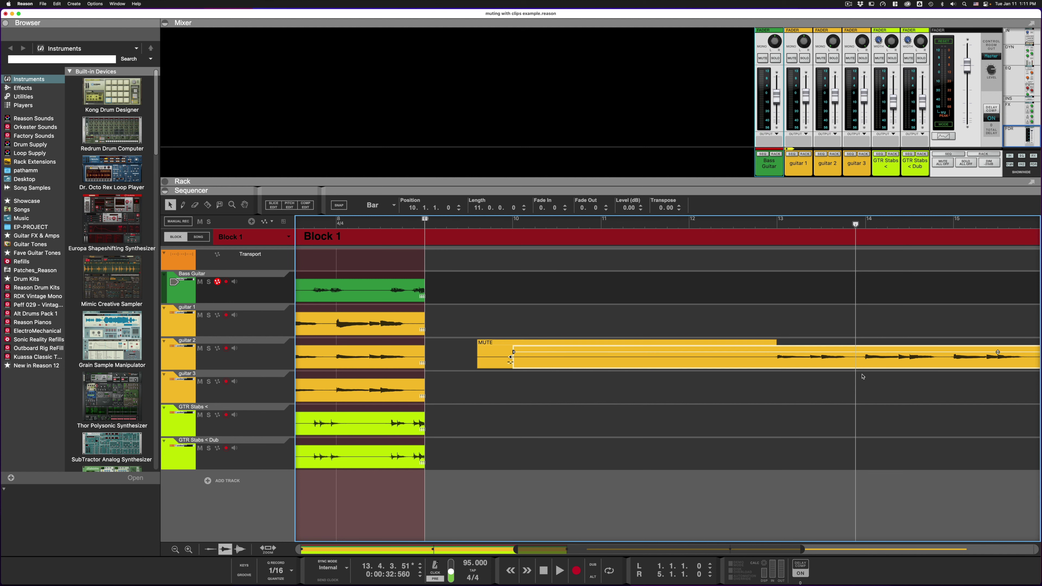
pyautogui.click(499, 364)
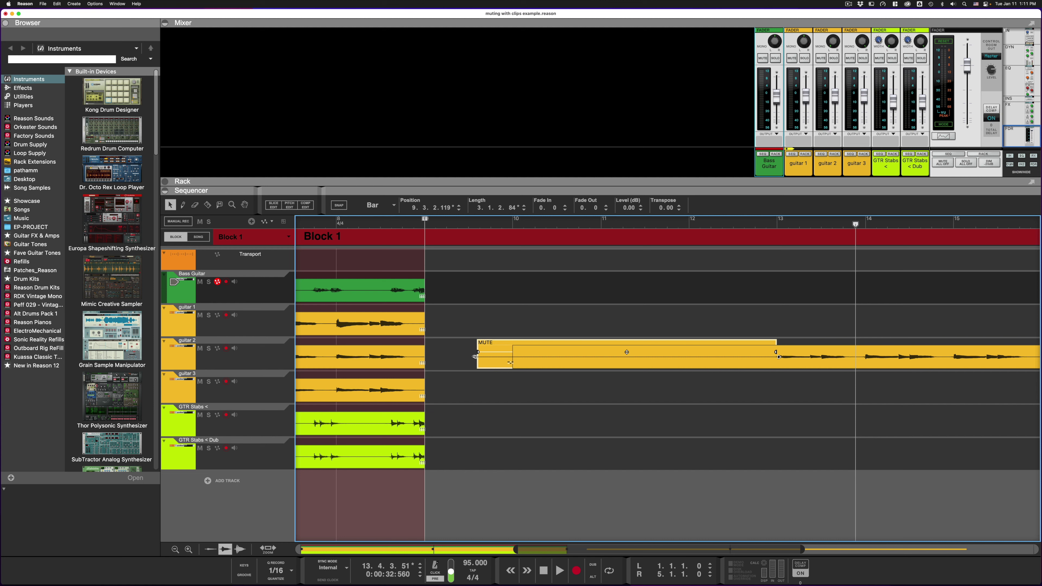
pyautogui.moveTo(476, 356); pyautogui.dragTo(514, 358)
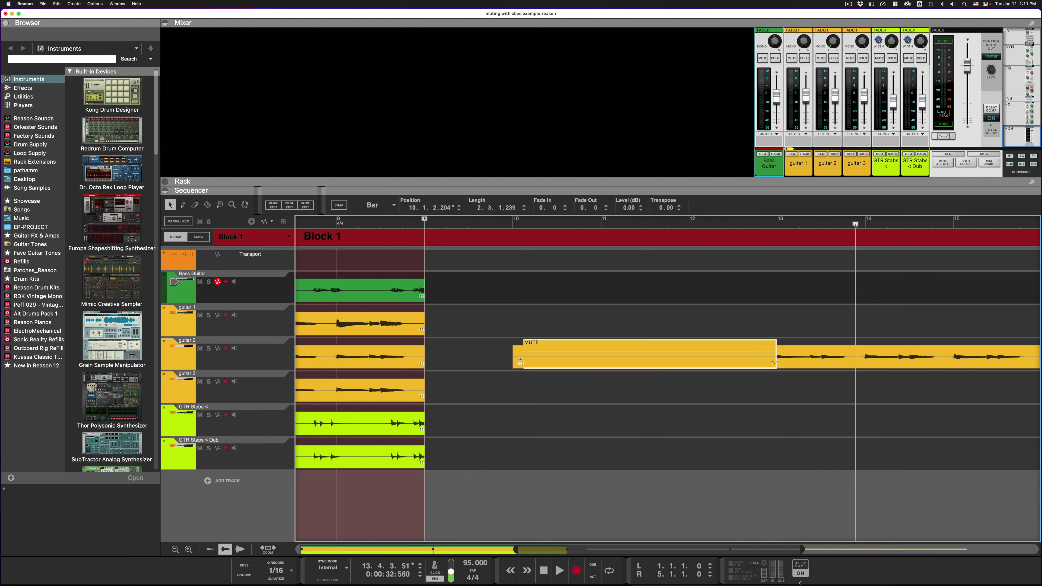
pyautogui.click(480, 313)
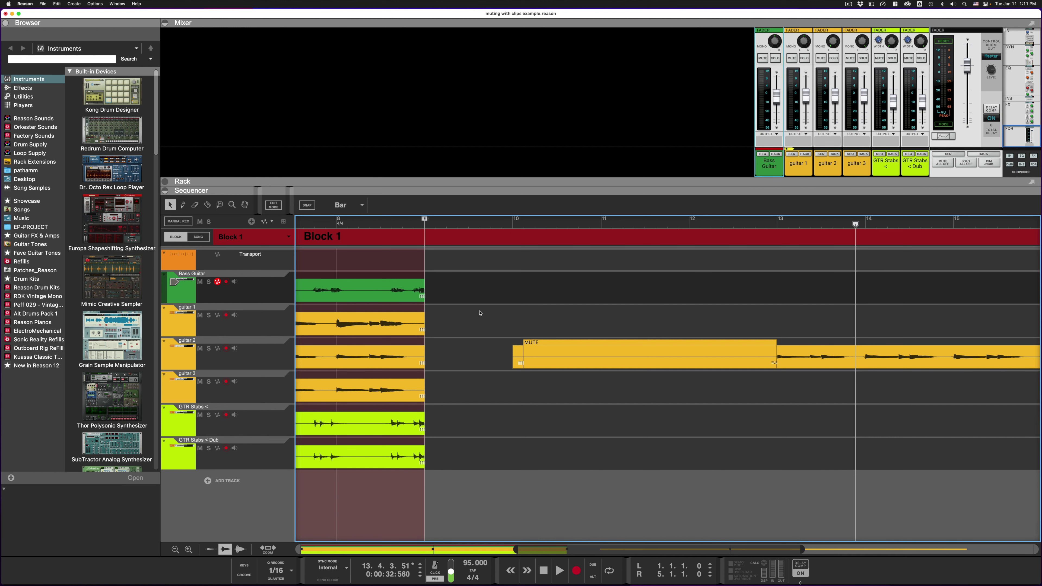
# - Delete the MUTE clip from guitar 1 in bars 5–6
pyautogui.hscroll(-10, 502, 325)
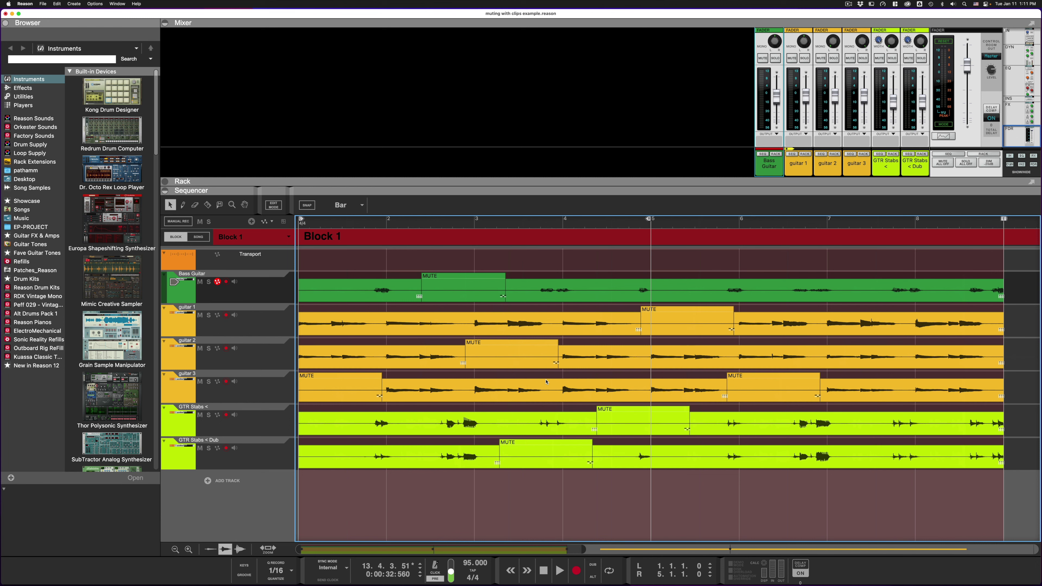
pyautogui.click(680, 320)
pyautogui.press('Delete')
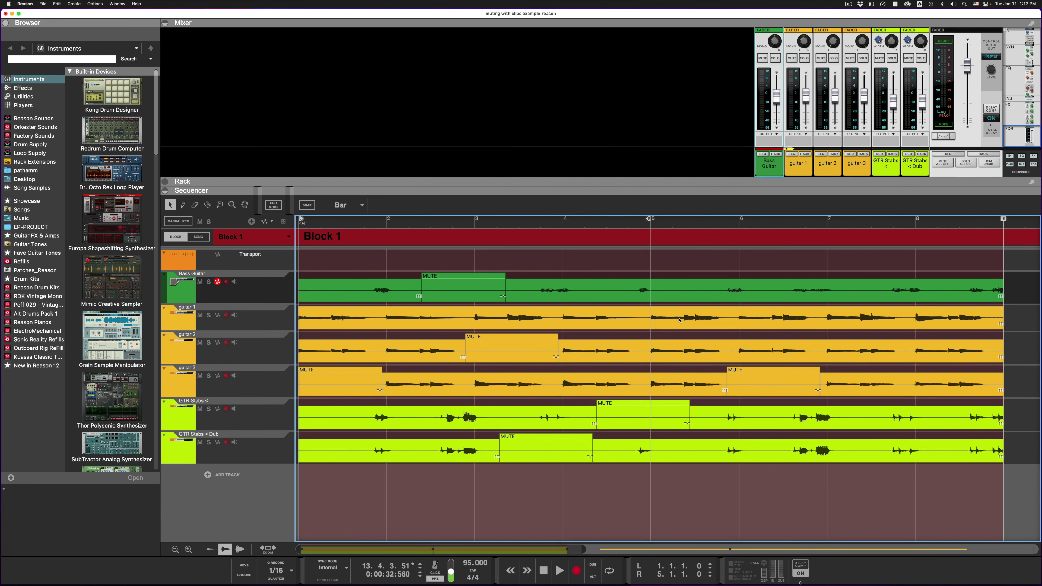